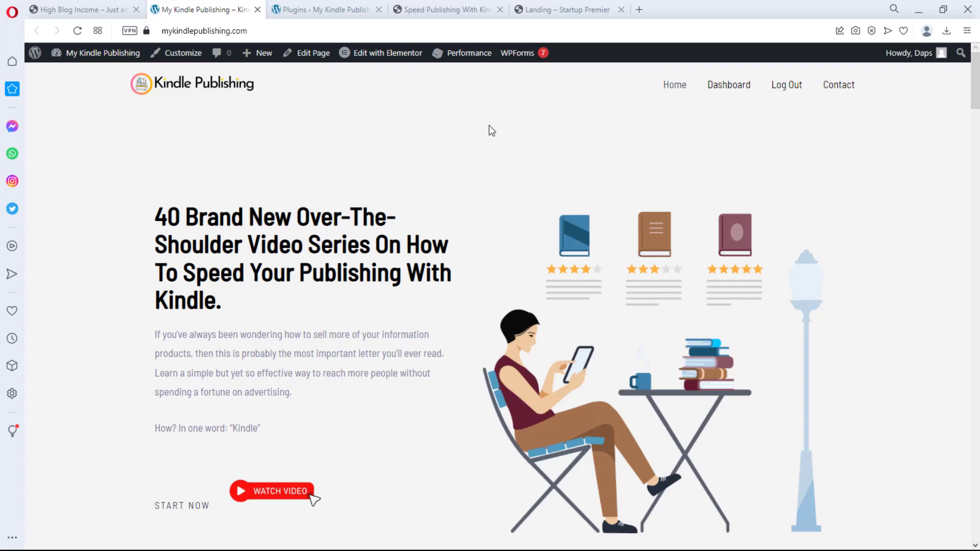
- From the learner dashboard, open Speed Publishing With Kindle, collapsing Basic lessons and expanding Advanced
left_click(223, 89)
left_click(736, 88)
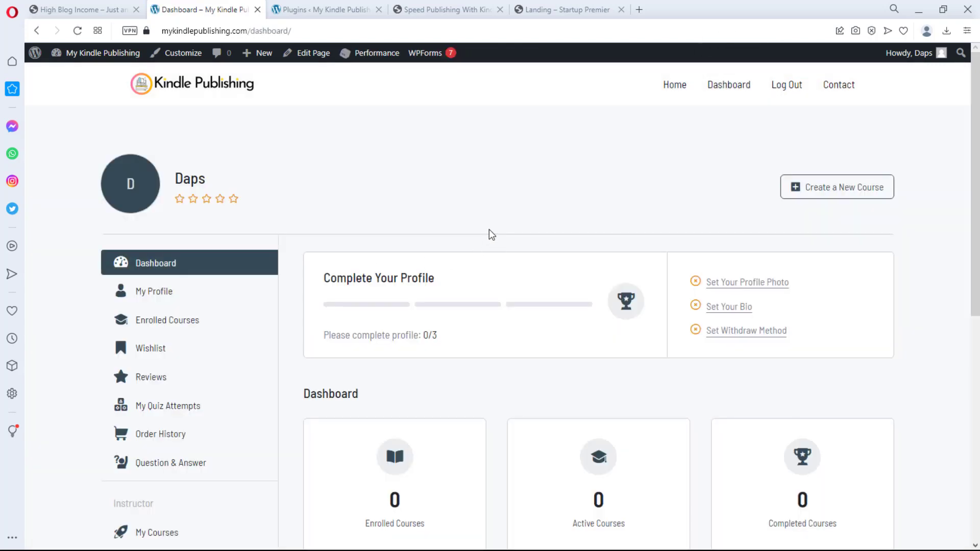
scroll(490, 229, "down", 5)
scroll(490, 234, "down", 1)
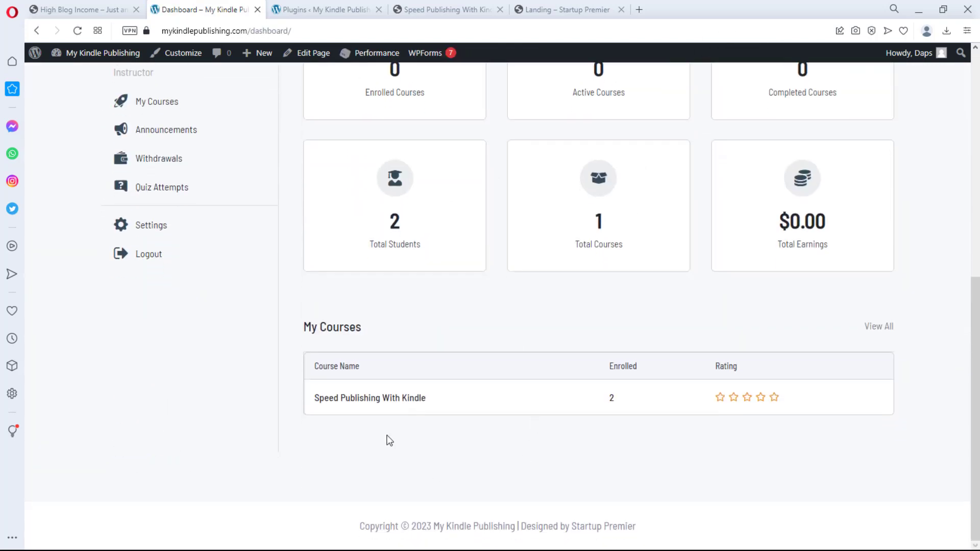
left_click(365, 399)
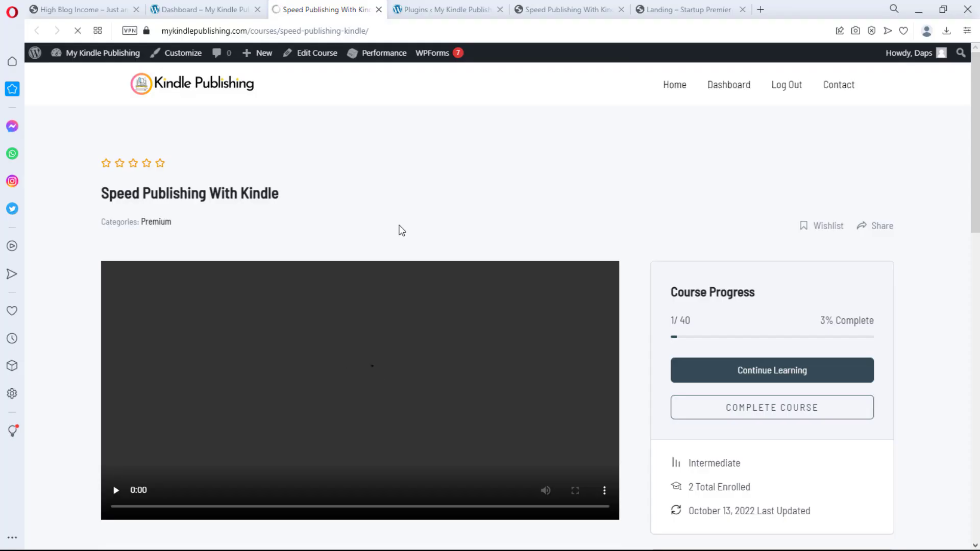
scroll(585, 236, "down", 3)
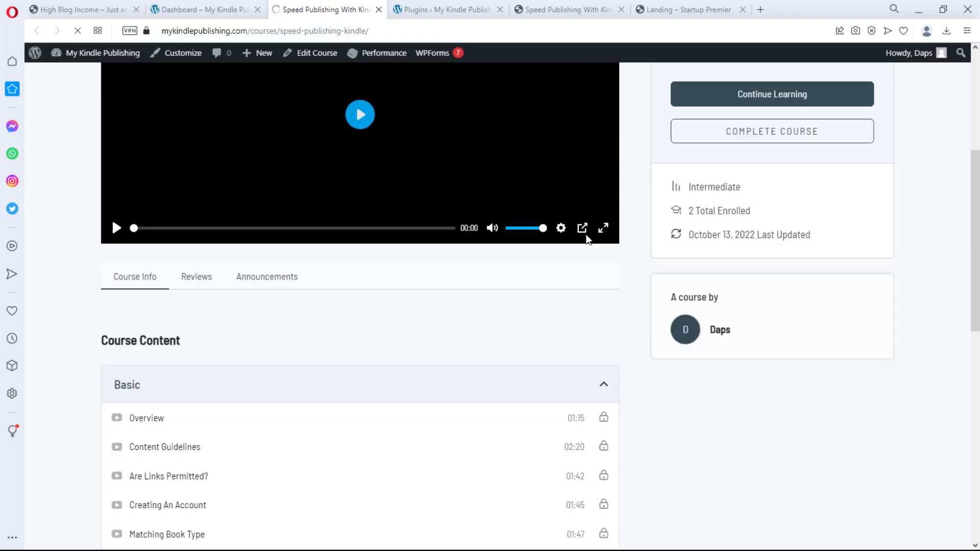
scroll(587, 239, "down", 2)
scroll(586, 239, "down", 2)
scroll(587, 237, "up", 2)
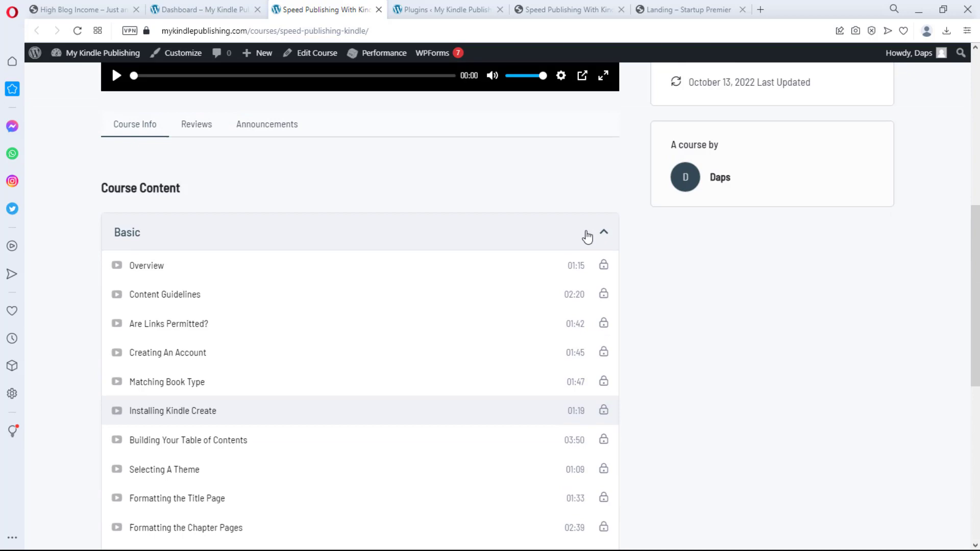
left_click(591, 236)
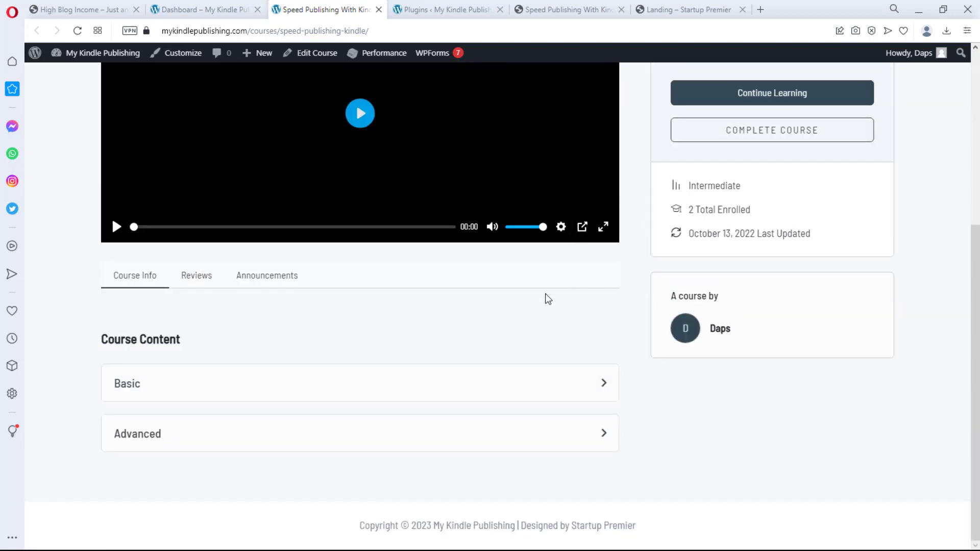
left_click(605, 435)
scroll(610, 427, "down", 2)
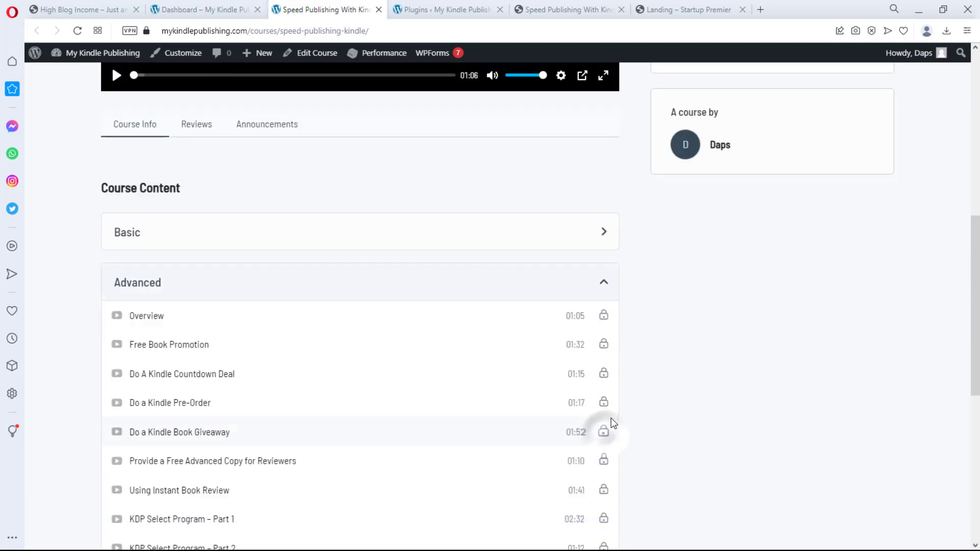
scroll(613, 421, "down", 3)
scroll(612, 420, "down", 3)
scroll(612, 416, "up", 4)
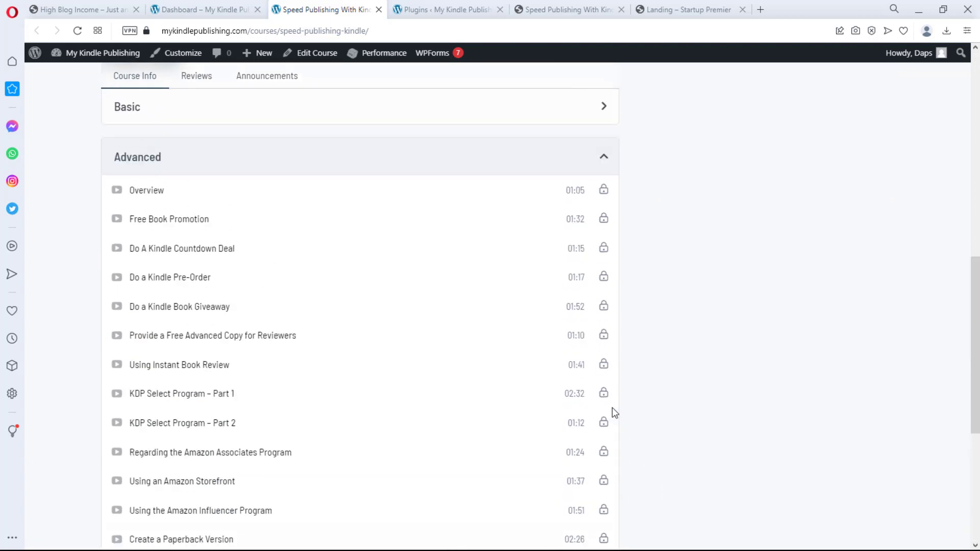
scroll(612, 407, "up", 2)
scroll(617, 406, "up", 3)
- Continue Learning to the Overview lesson, play its video briefly, then pause
left_click(803, 280)
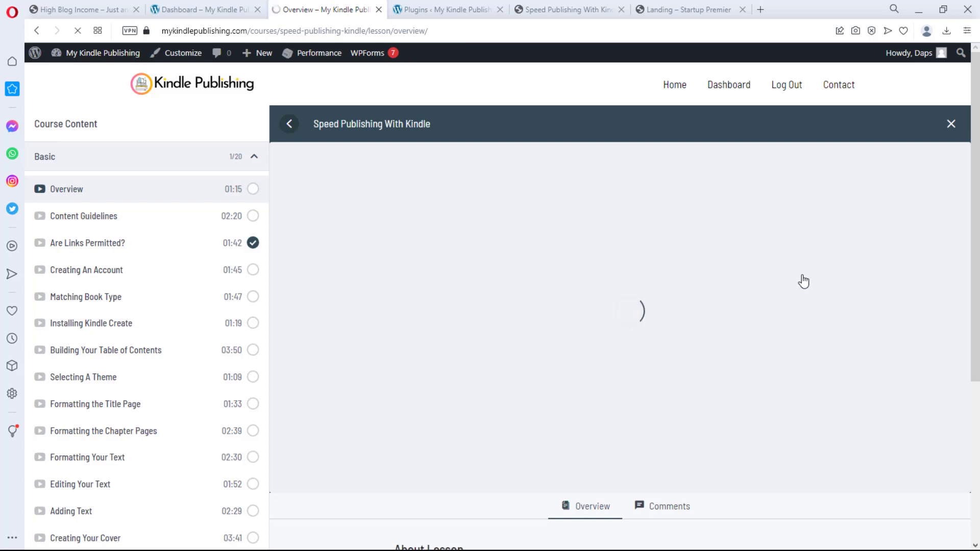
left_click(286, 524)
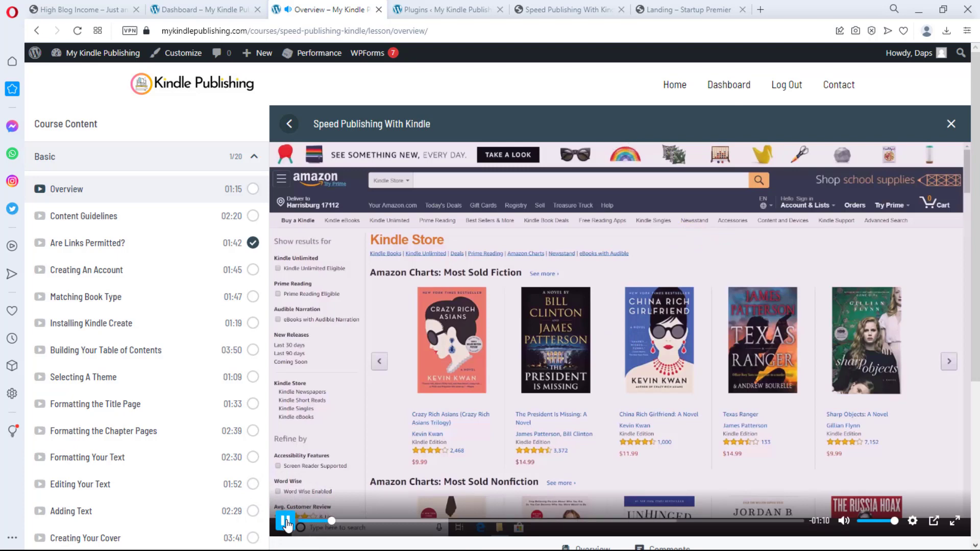
left_click(286, 523)
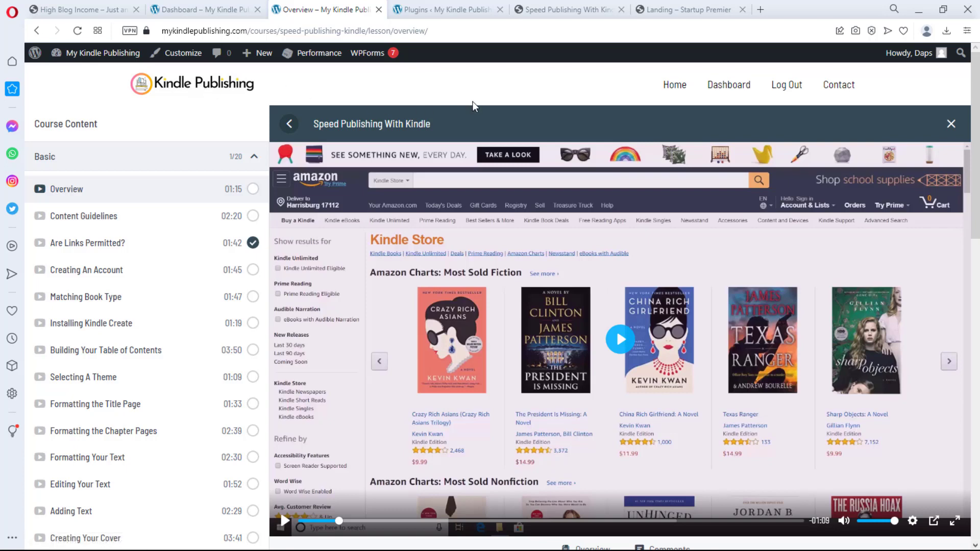
- Read through the Speed Publishing With Kindle sales page on startuppremier.com
left_click(541, 12)
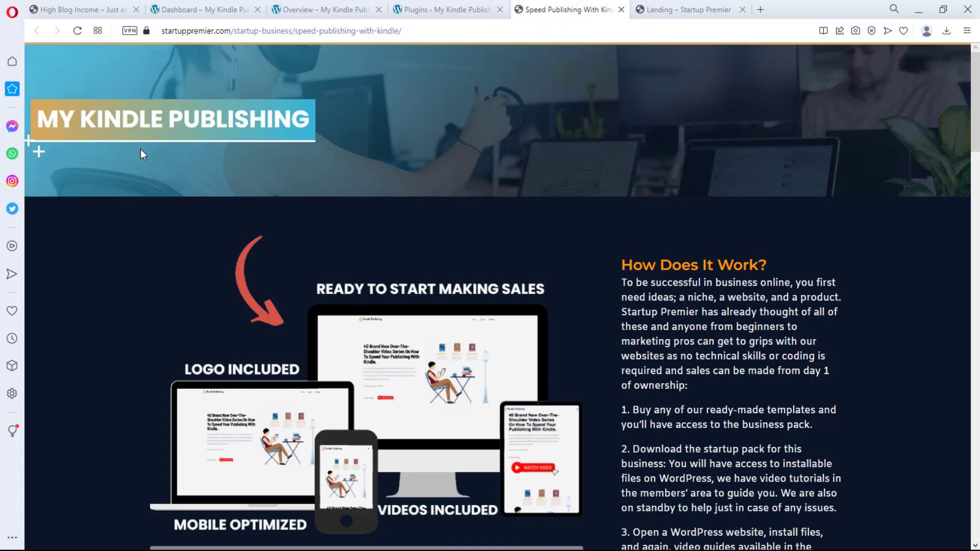
scroll(374, 101, "down", 3)
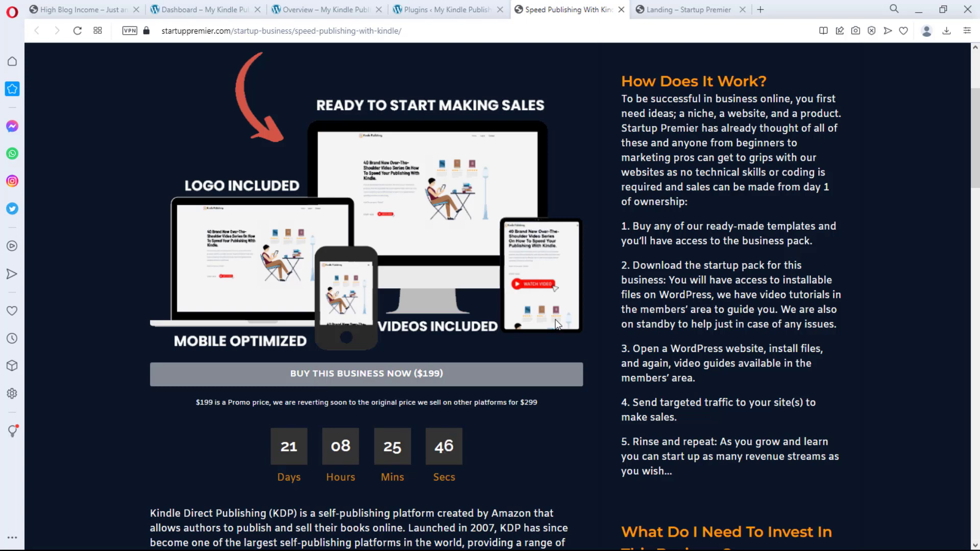
scroll(555, 325, "down", 2)
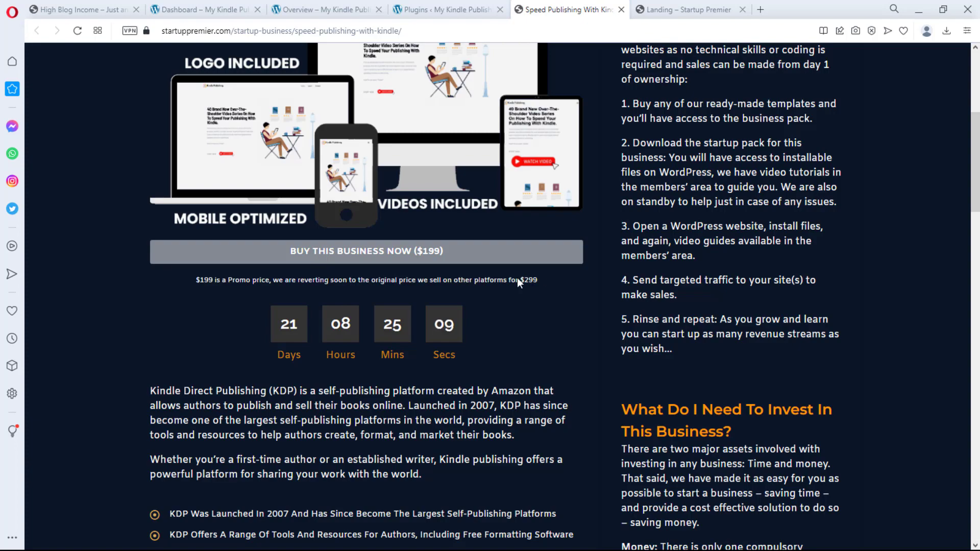
scroll(426, 279, "down", 4)
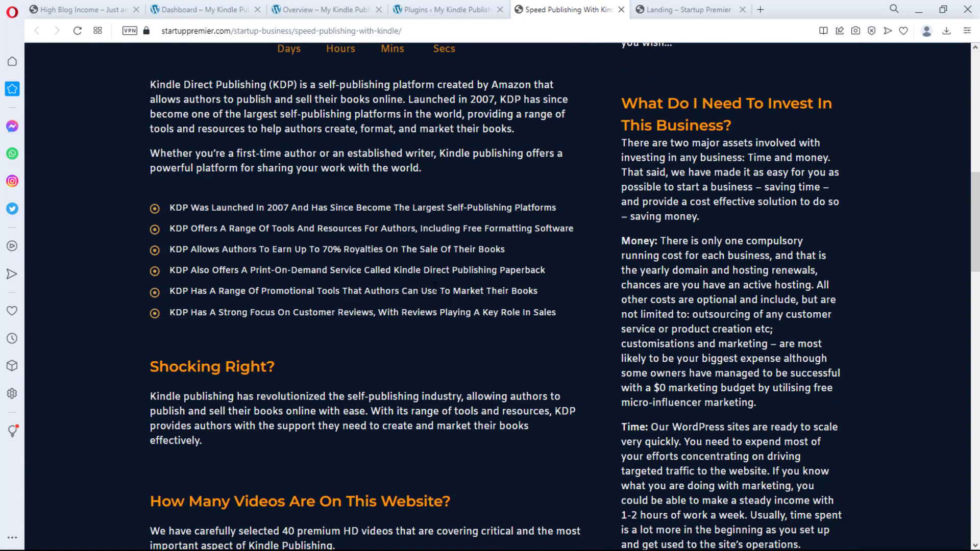
scroll(431, 230, "up", 3)
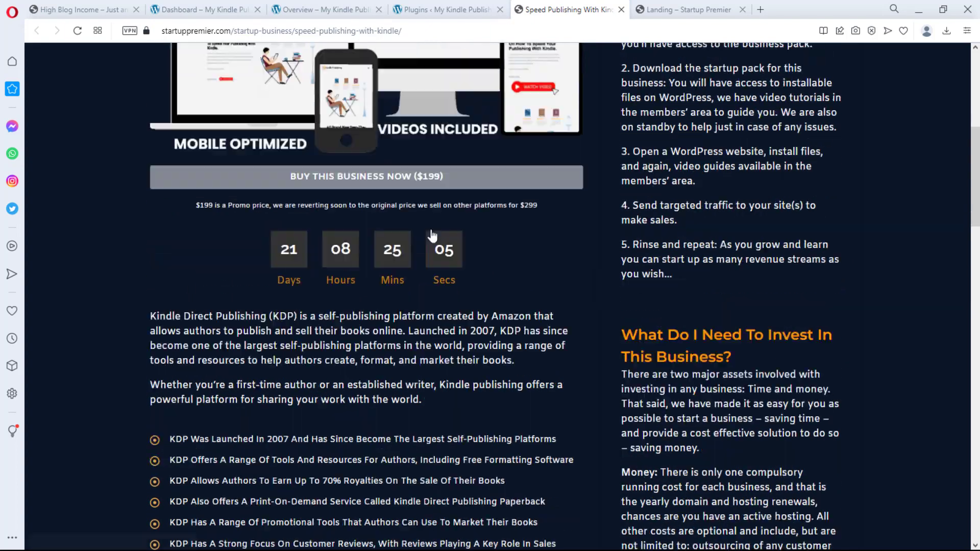
scroll(432, 230, "down", 5)
scroll(430, 229, "down", 3)
scroll(432, 231, "down", 2)
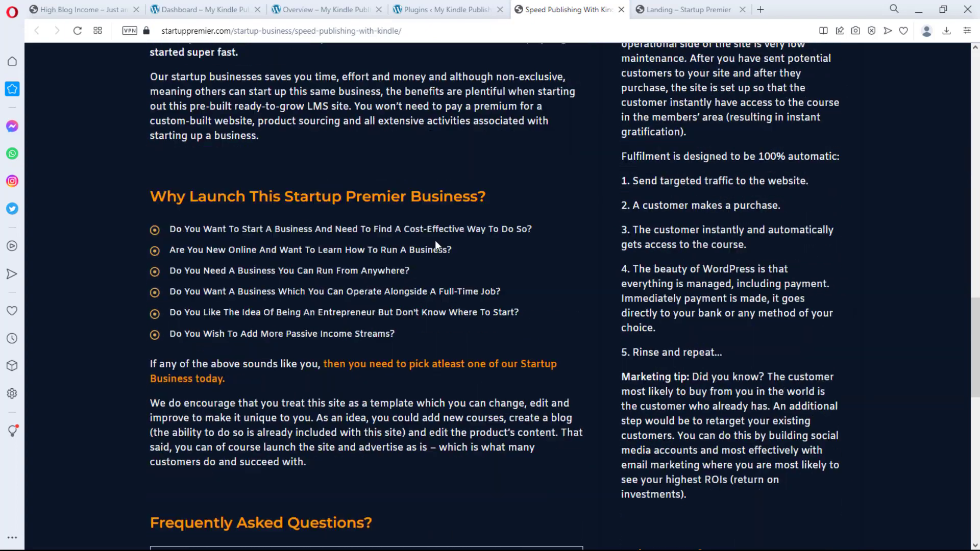
scroll(435, 239, "down", 2)
scroll(436, 240, "down", 3)
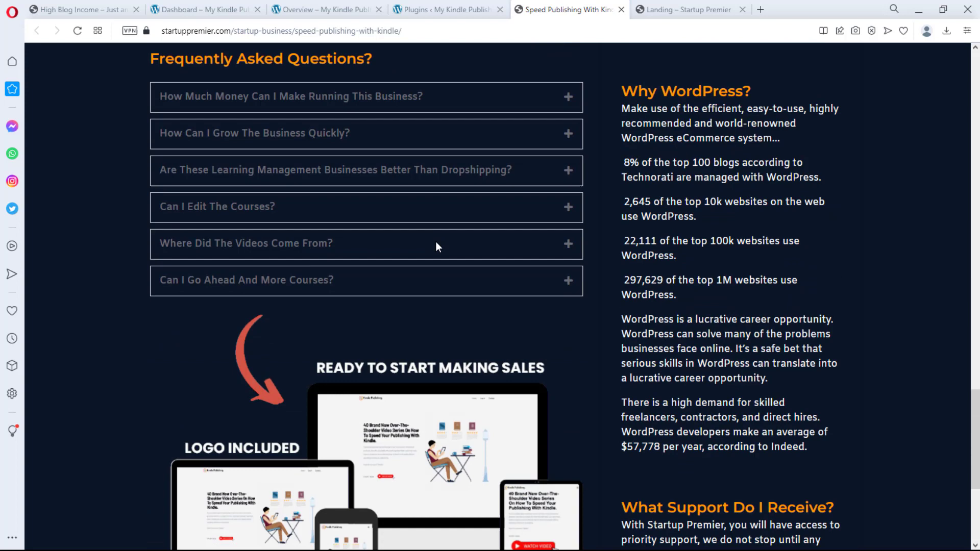
scroll(436, 246, "down", 3)
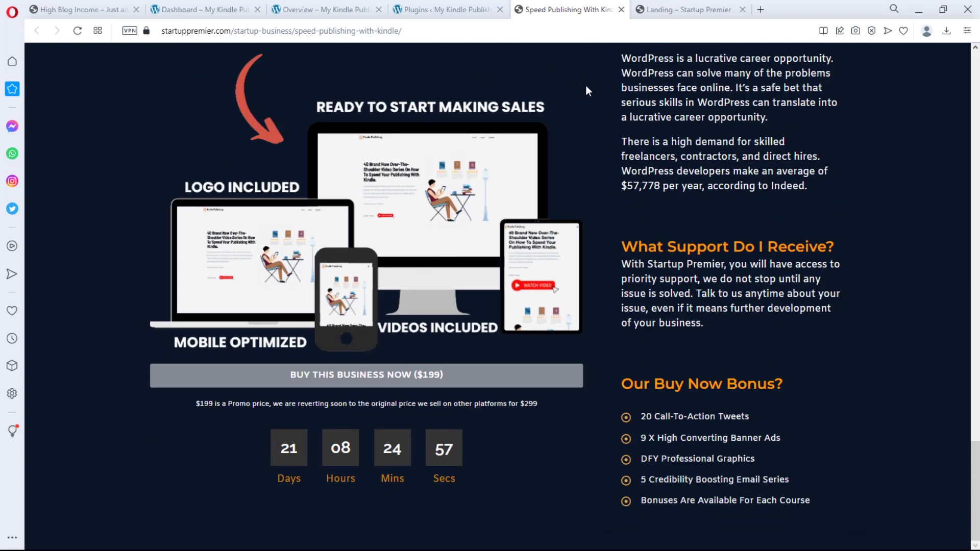
- Visit the Startup Premier landing page, then return to the Kindle Publishing home page
left_click(678, 10)
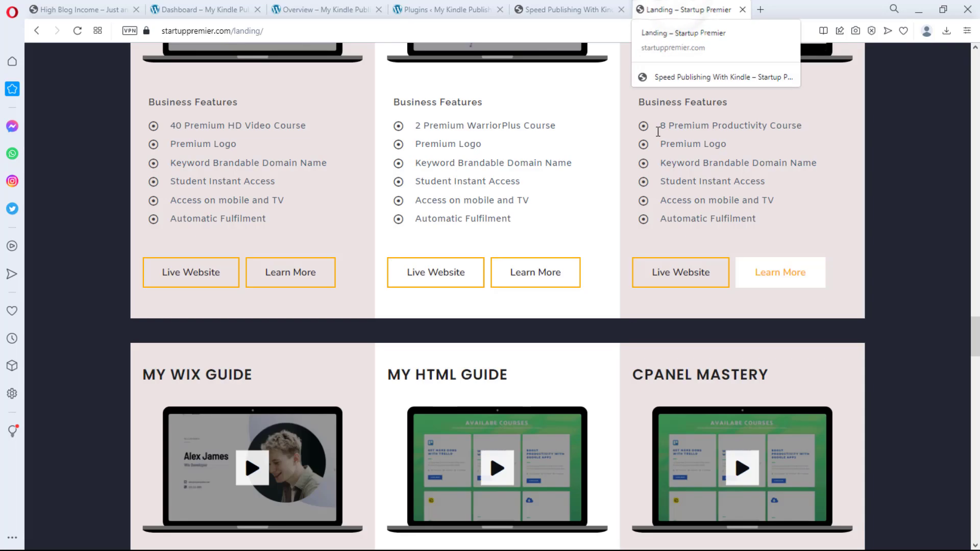
scroll(449, 334, "up", 2)
scroll(449, 335, "up", 5)
scroll(449, 335, "up", 5)
scroll(453, 328, "up", 3)
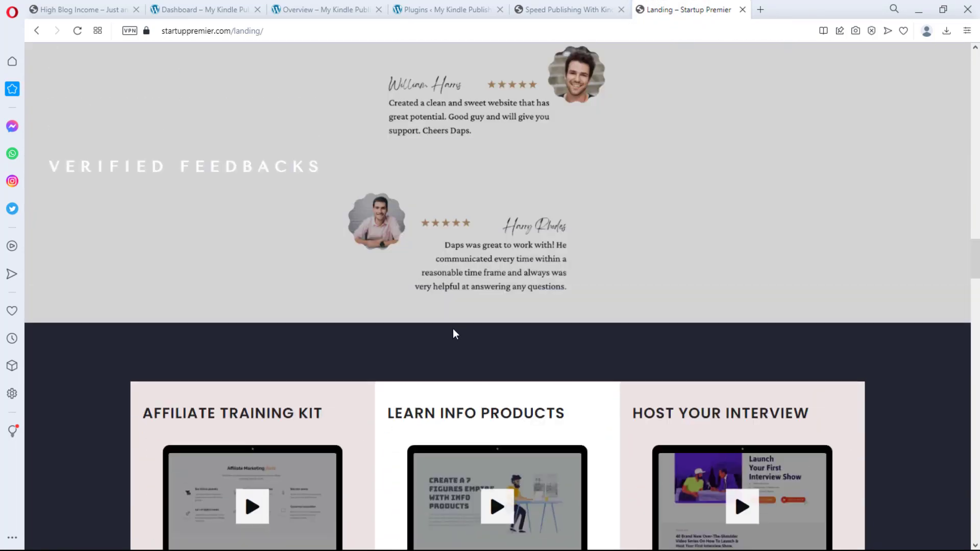
scroll(452, 334, "up", 5)
scroll(452, 334, "up", 5)
scroll(452, 334, "up", 5)
scroll(457, 328, "up", 5)
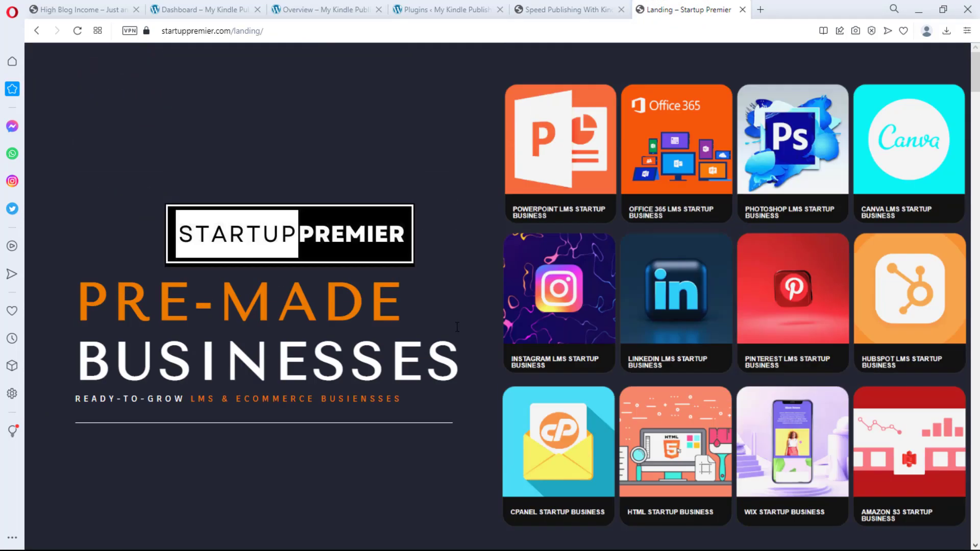
scroll(457, 327, "down", 2)
scroll(454, 329, "down", 5)
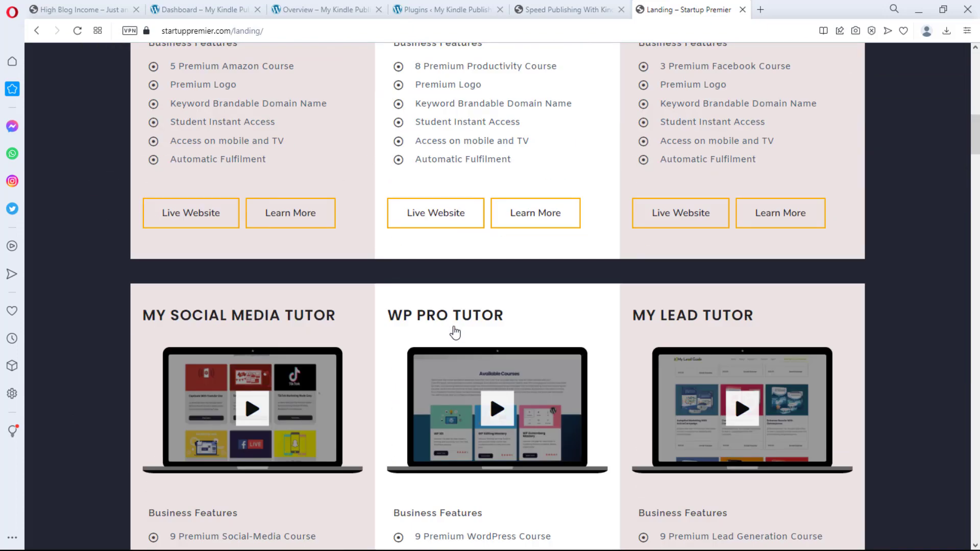
scroll(453, 330, "down", 2)
scroll(442, 268, "down", 1)
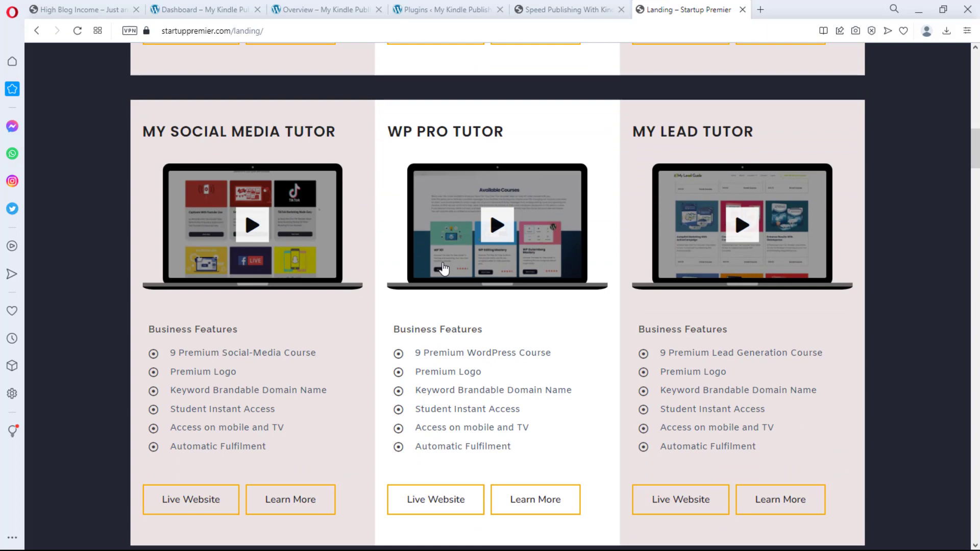
scroll(501, 269, "down", 5)
scroll(501, 269, "down", 5)
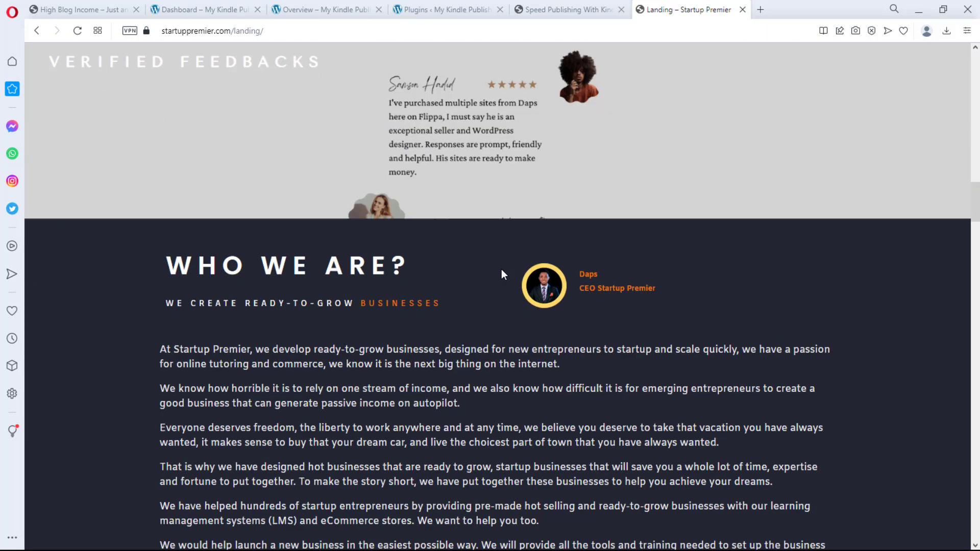
scroll(502, 269, "down", 5)
scroll(501, 268, "down", 5)
scroll(501, 266, "down", 5)
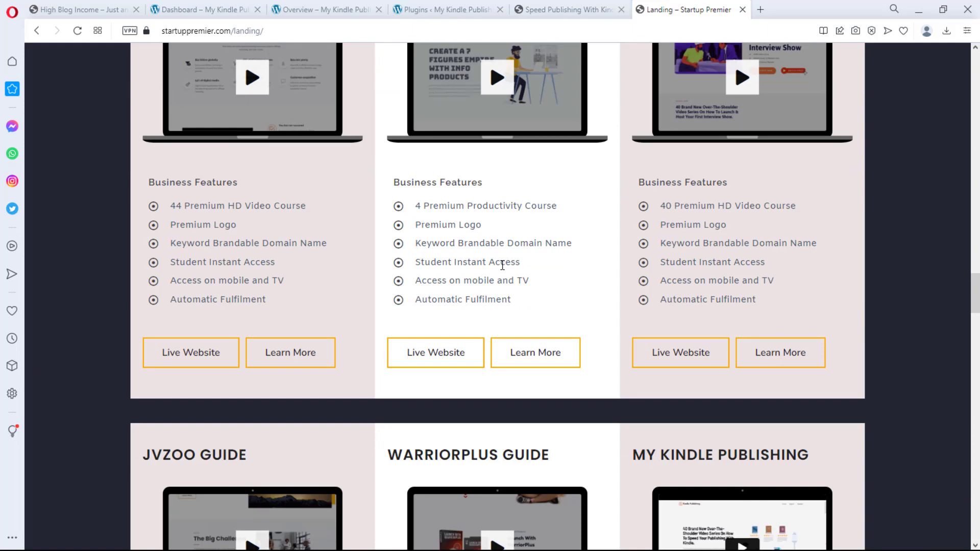
scroll(586, 245, "down", 5)
scroll(586, 246, "down", 5)
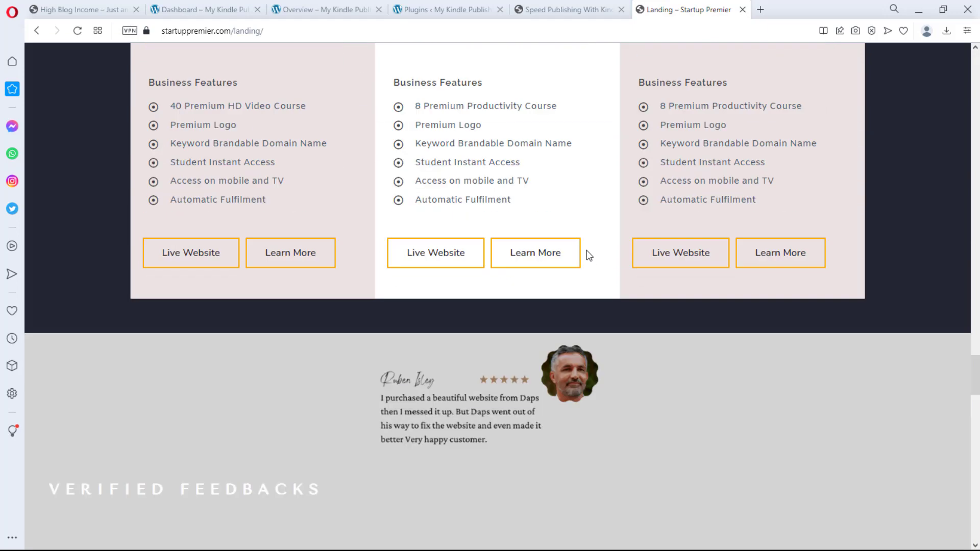
scroll(586, 257, "down", 5)
scroll(586, 255, "down", 5)
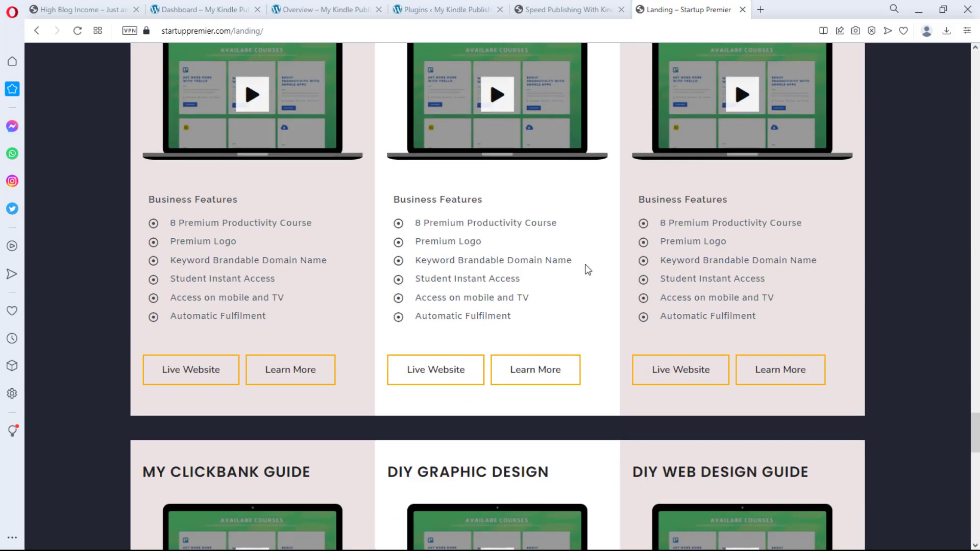
scroll(585, 268, "down", 5)
scroll(585, 267, "down", 5)
scroll(587, 267, "down", 3)
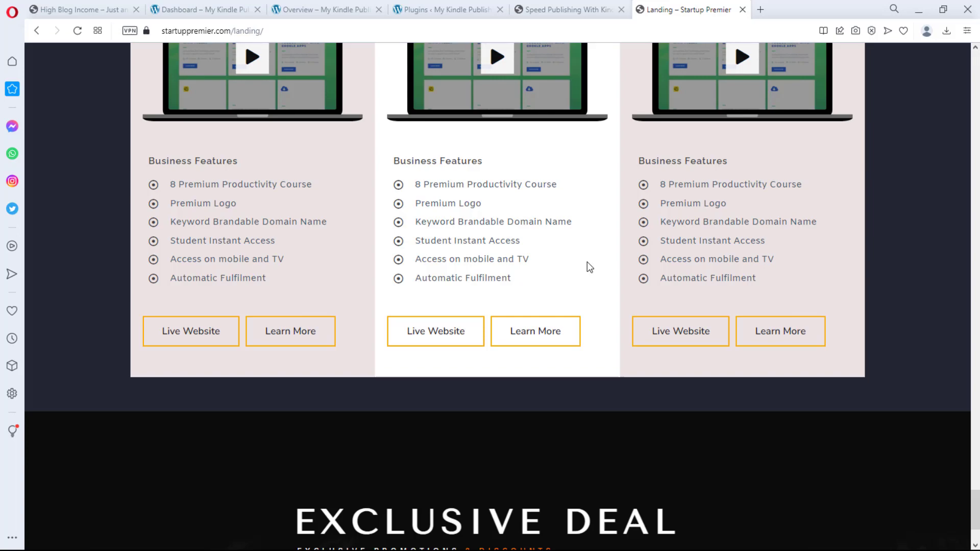
scroll(586, 262, "down", 2)
scroll(587, 259, "up", 1)
scroll(590, 252, "up", 3)
scroll(594, 244, "up", 2)
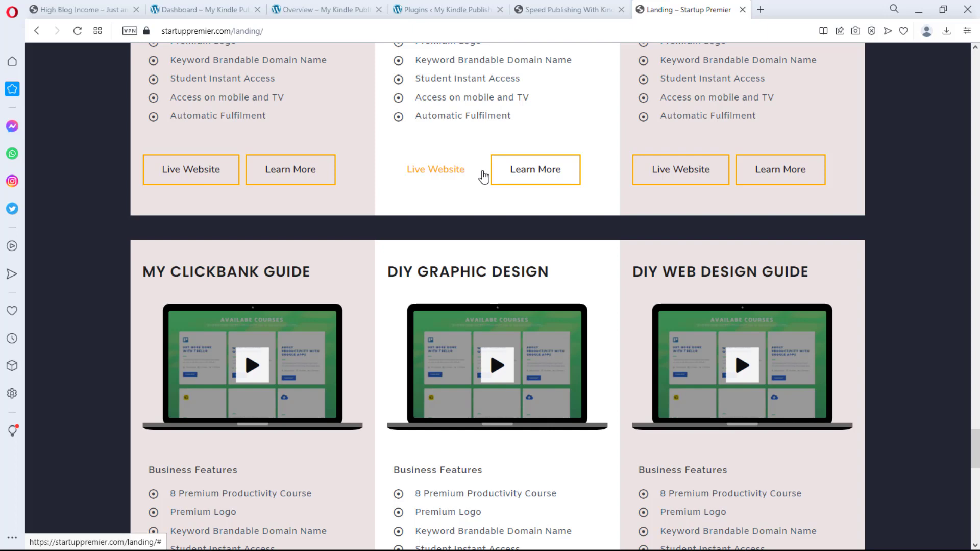
left_click(204, 11)
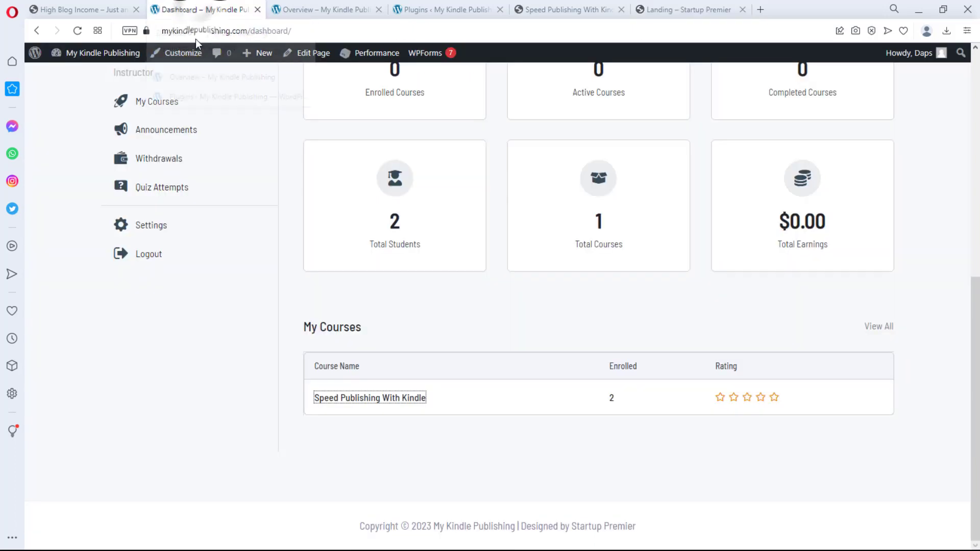
scroll(265, 164, "up", 5)
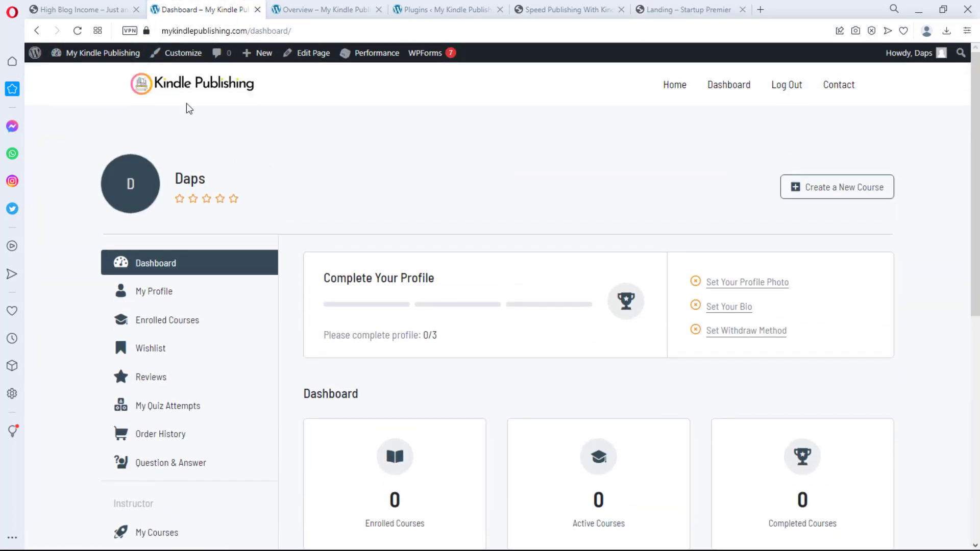
left_click(187, 88)
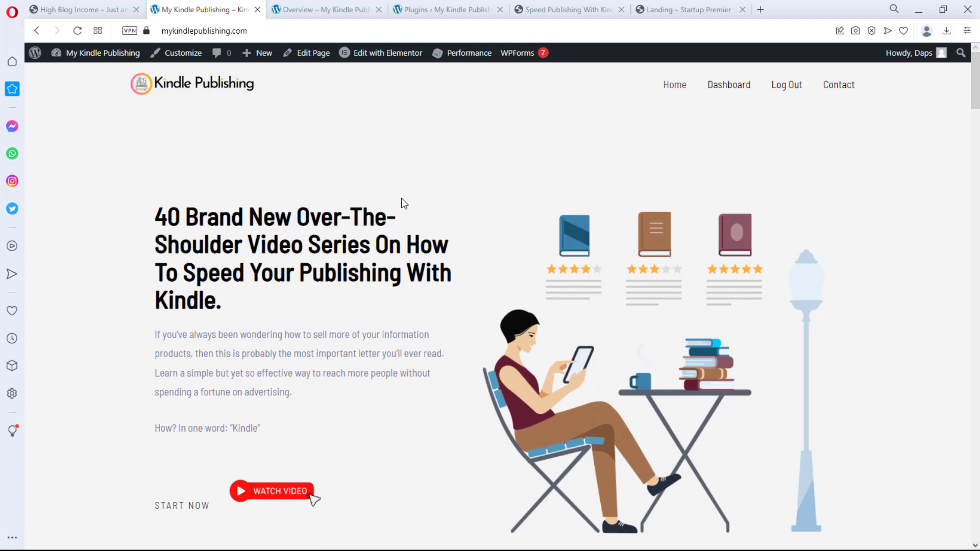
scroll(406, 206, "down", 4)
scroll(409, 210, "down", 3)
scroll(408, 211, "down", 3)
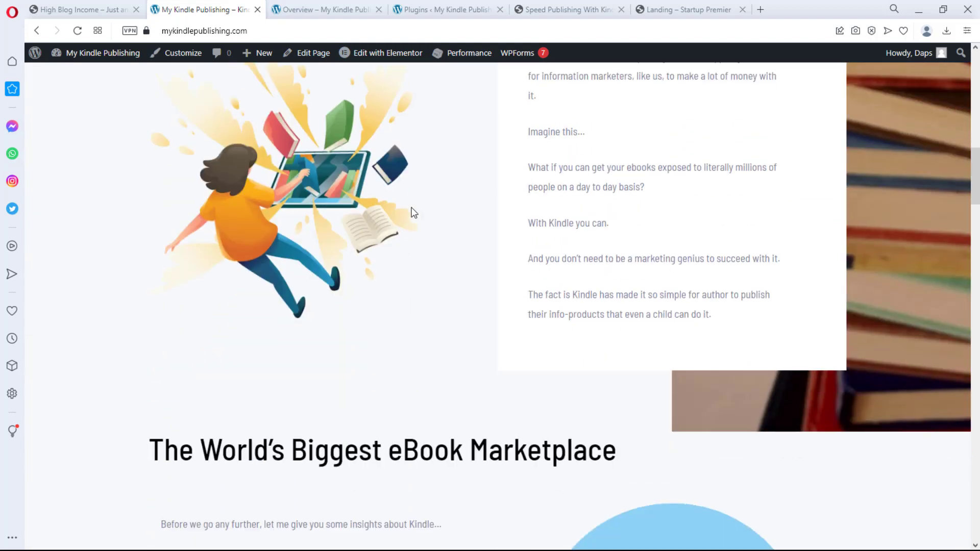
- Check the High Blog Income and overview video tabs, then open My Kindle Publishing's admin dashboard
left_click(80, 9)
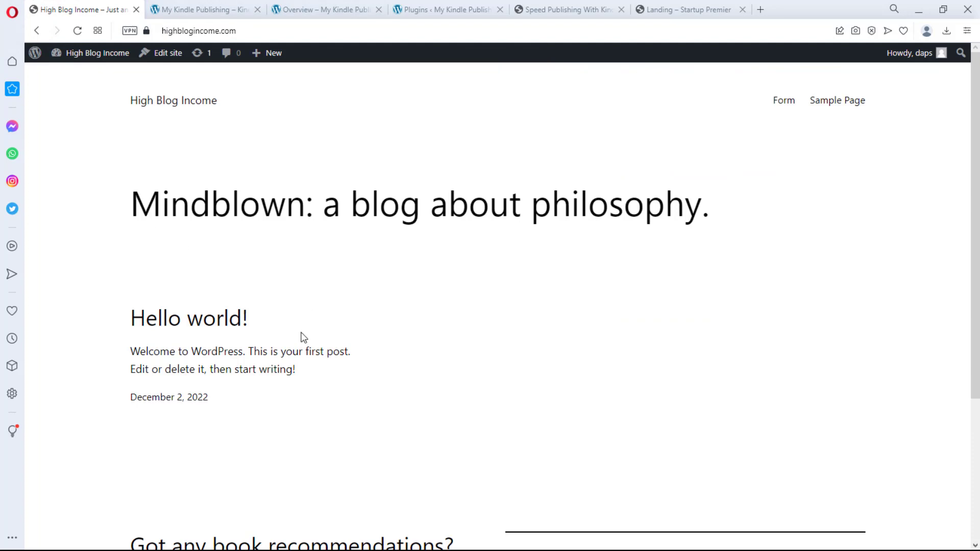
left_click(202, 9)
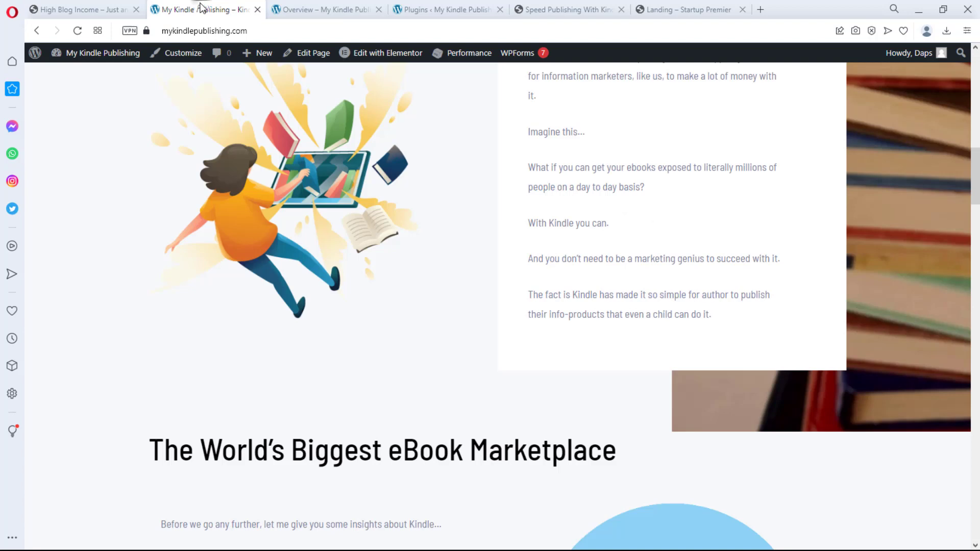
left_click(307, 11)
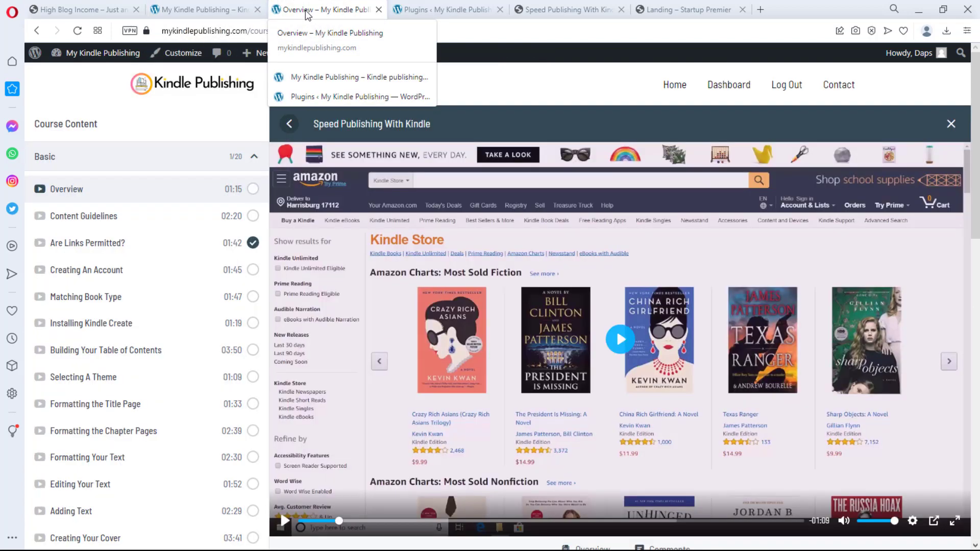
left_click(206, 13)
mouse_move(102, 53)
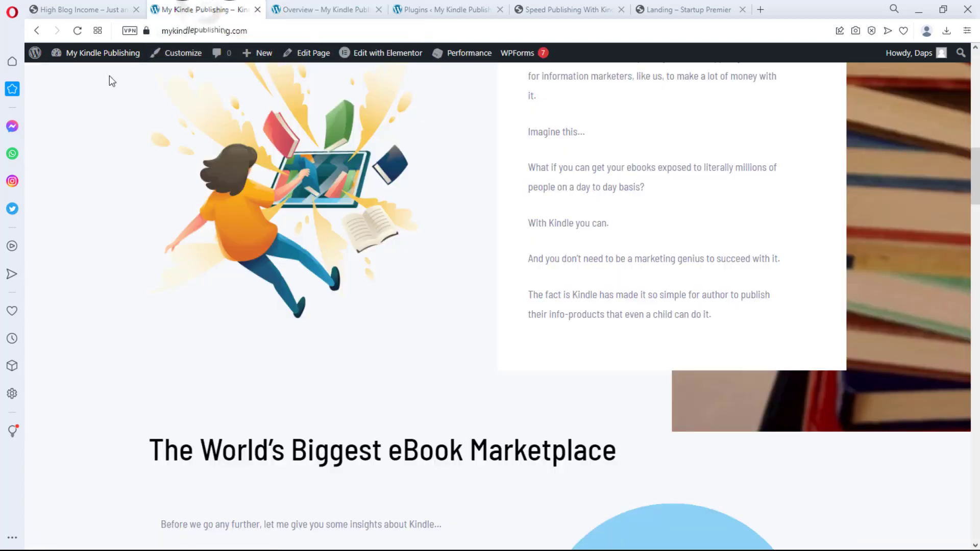
left_click(78, 80)
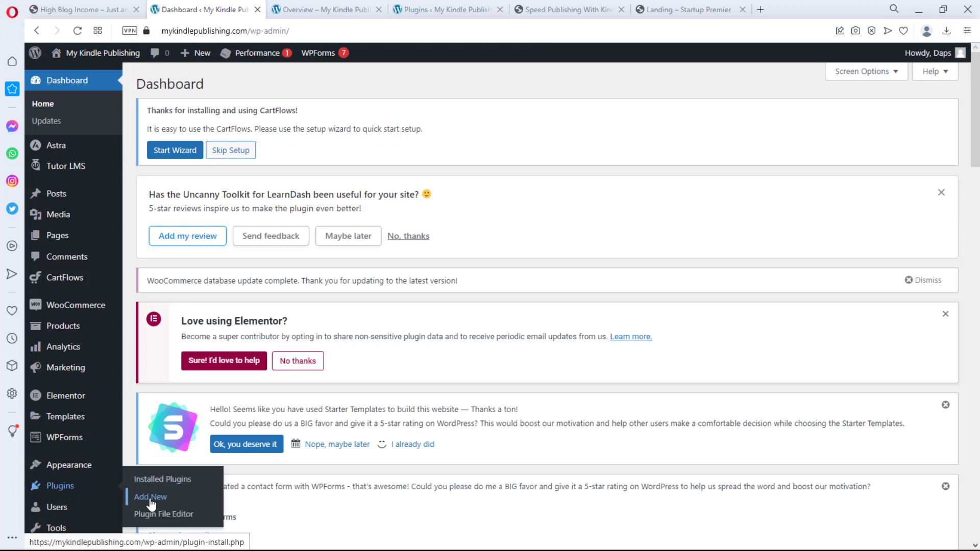
- Search plugins for 'wpvivid', install and activate Migration, Backup, Staging, then go to High Blog Income
left_click(151, 498)
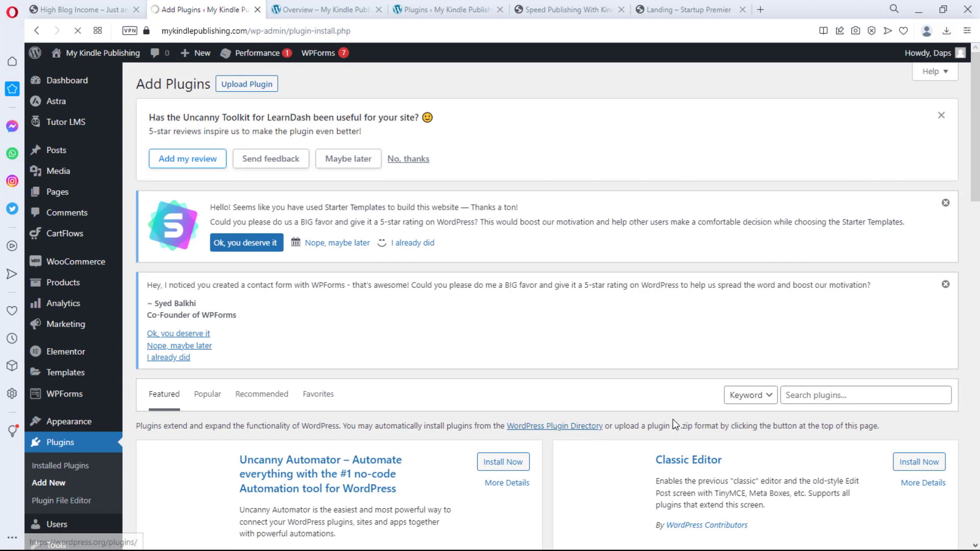
left_click(808, 396)
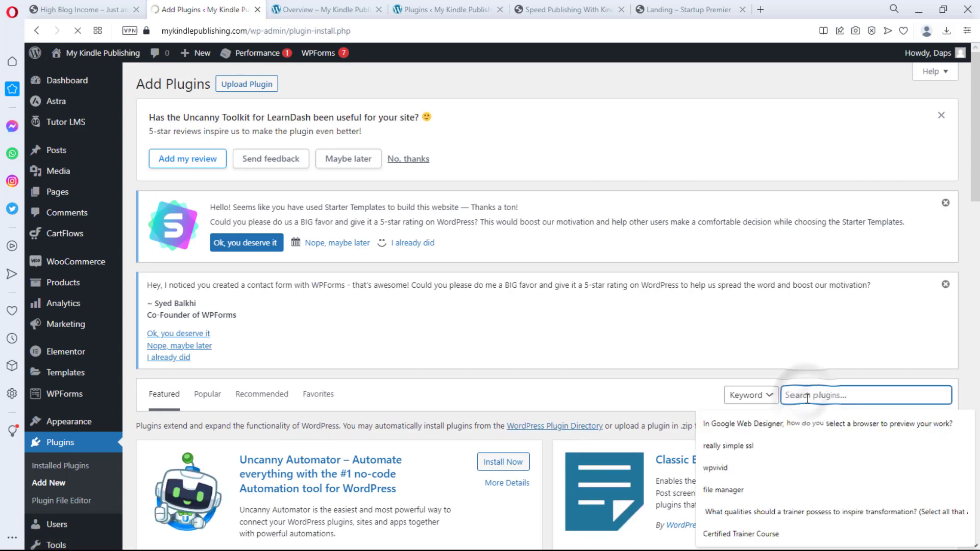
type("wp")
left_click(812, 423)
scroll(796, 399, "down", 3)
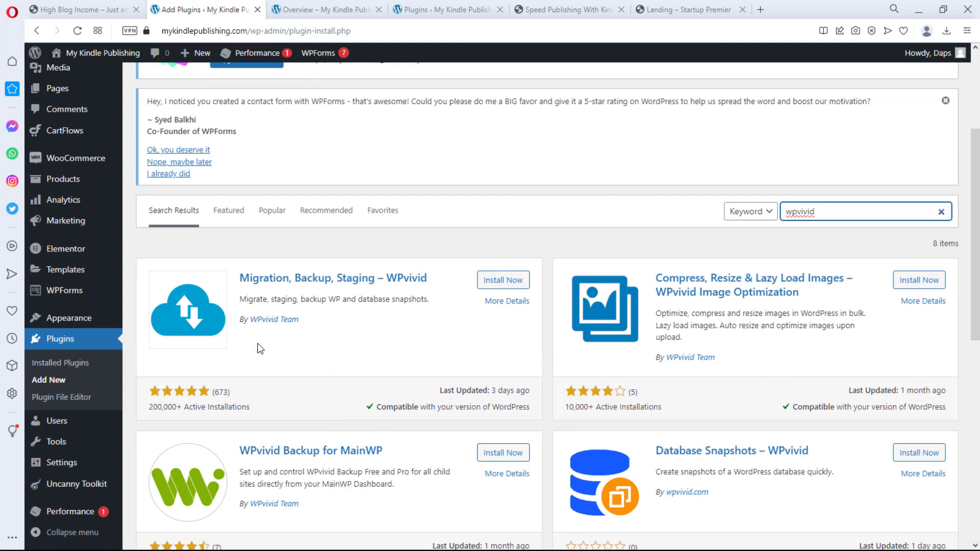
left_click(490, 280)
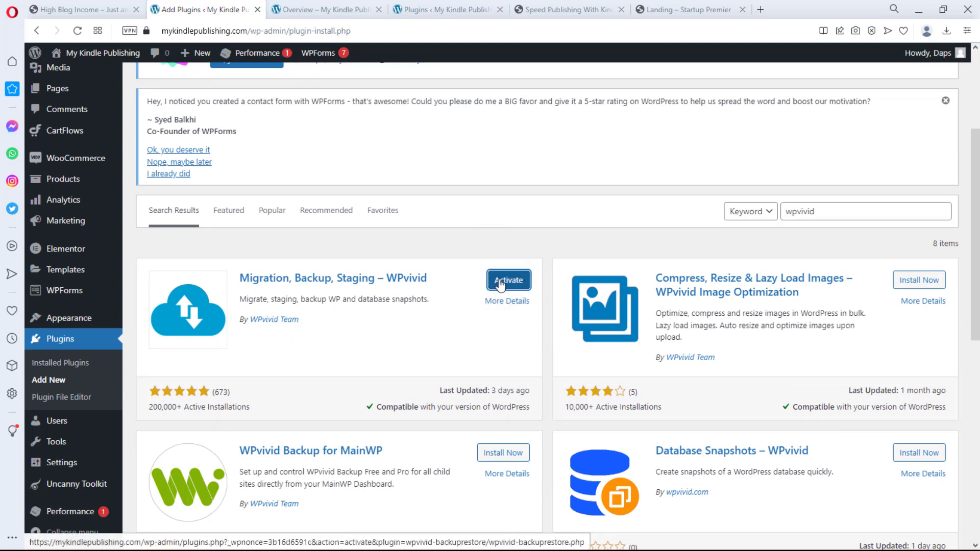
left_click(496, 282)
scroll(373, 288, "down", 3)
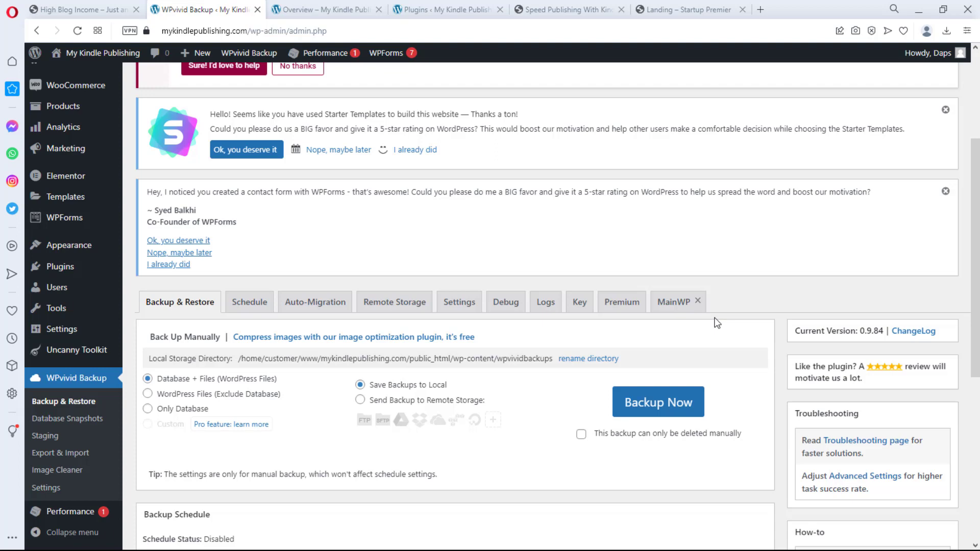
left_click(62, 10)
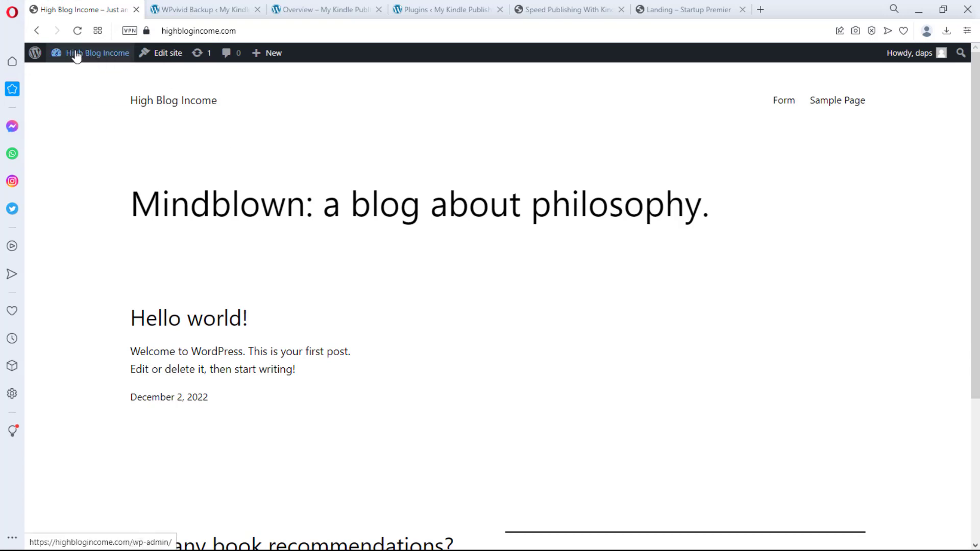
- From High Blog Income's admin, add and activate the 'Migration, Backup, Staging – WPvivid' plugin
mouse_move(97, 53)
left_click(69, 79)
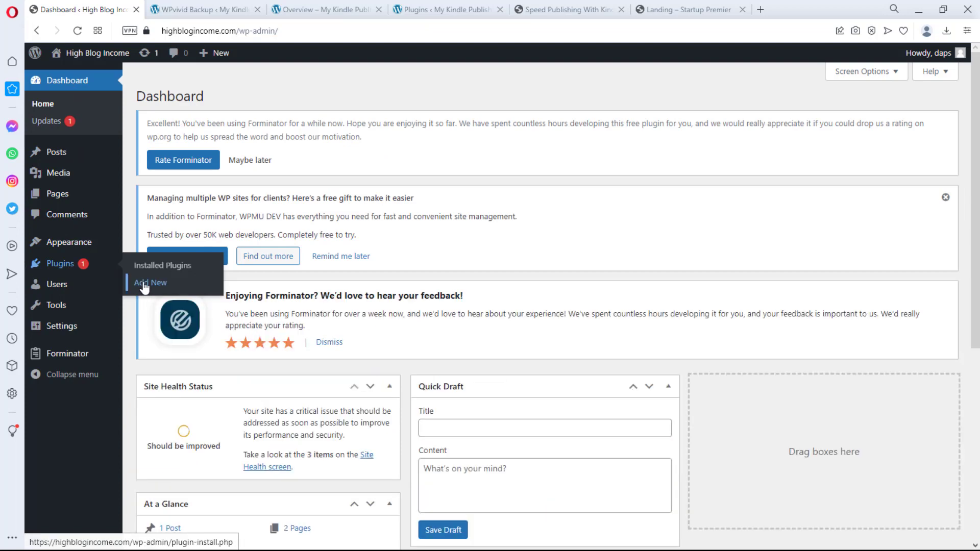
left_click(143, 285)
left_click(822, 189)
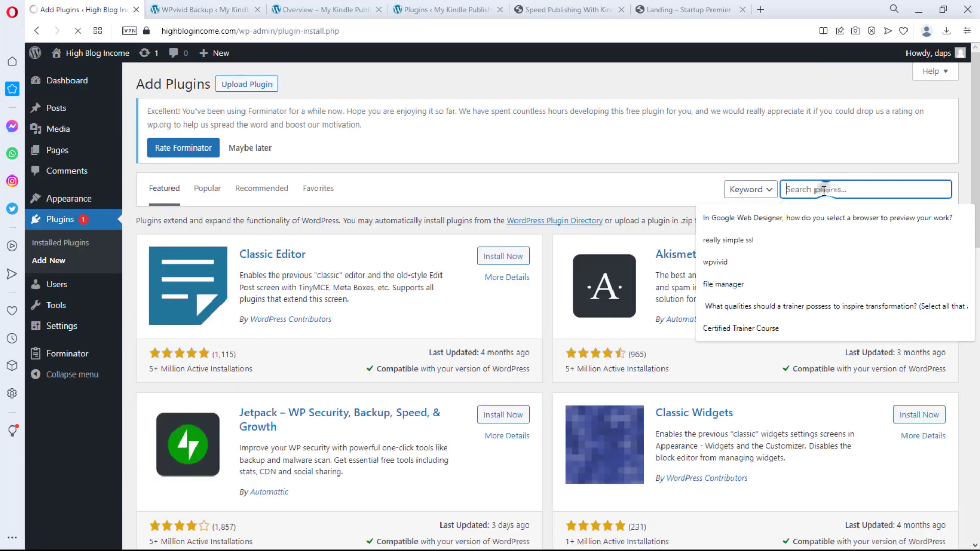
type("wpvivid")
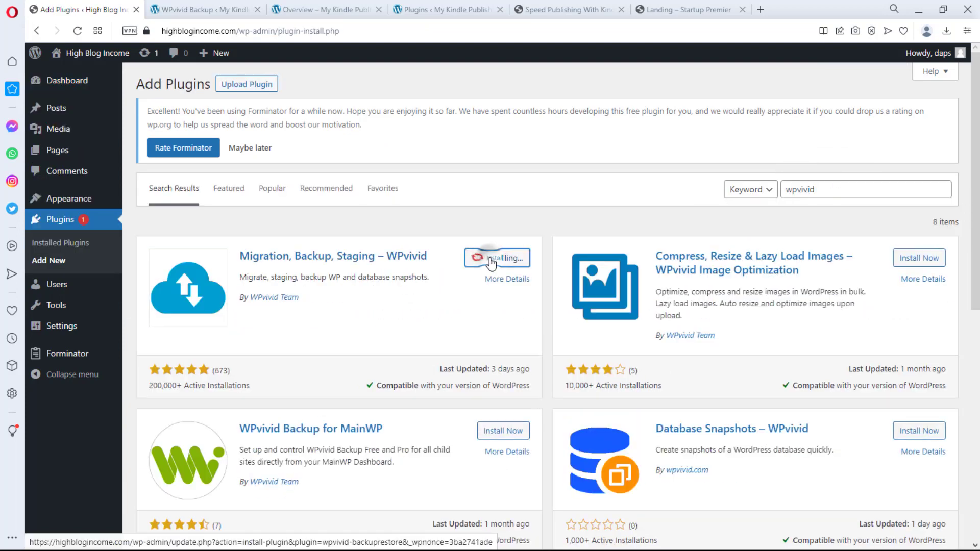
left_click(496, 257)
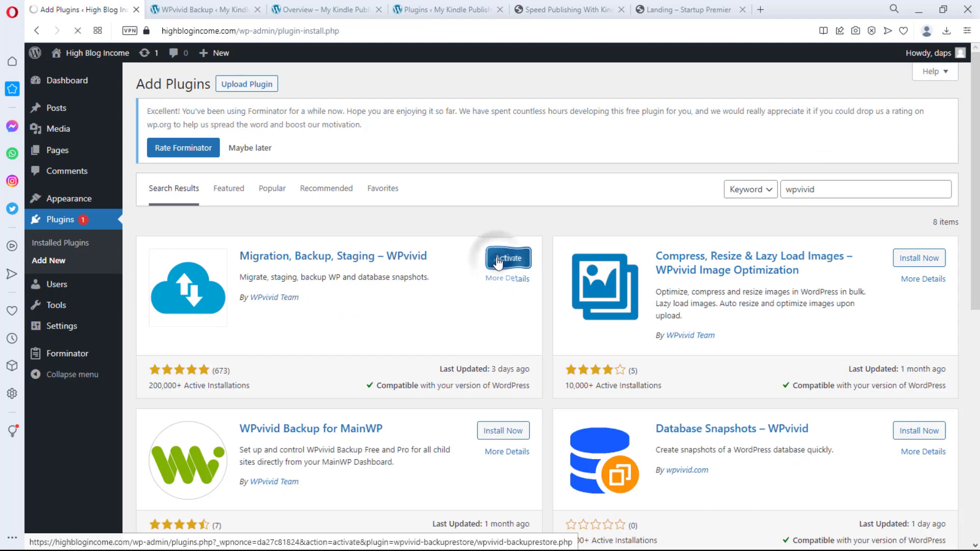
left_click(497, 262)
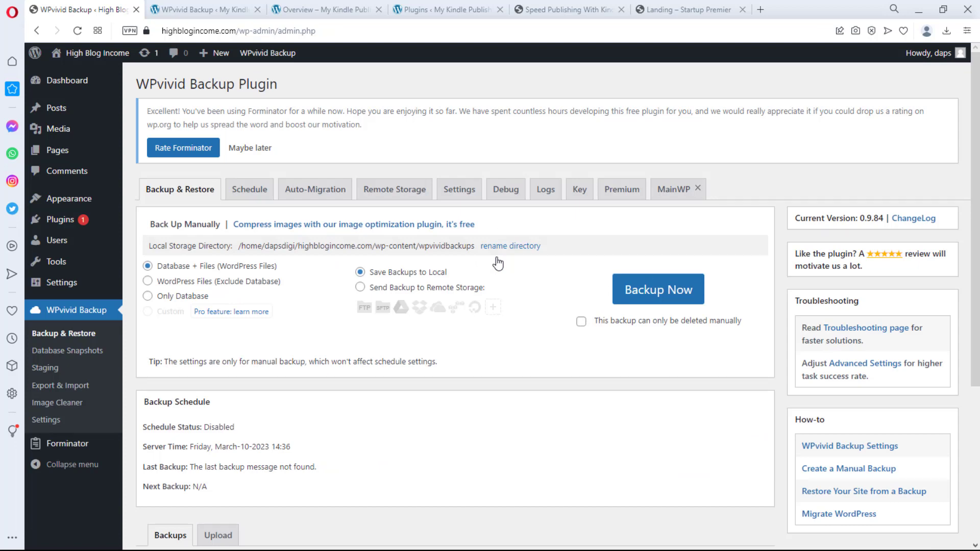
- Generate and copy a WPvivid migration key on High Blog Income, then go to My Kindle Publishing
left_click(578, 195)
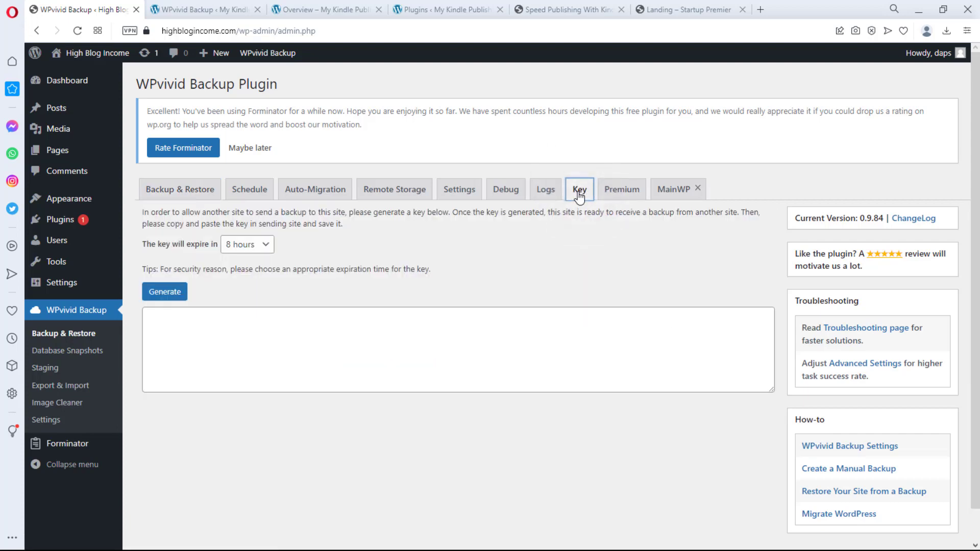
left_click(164, 294)
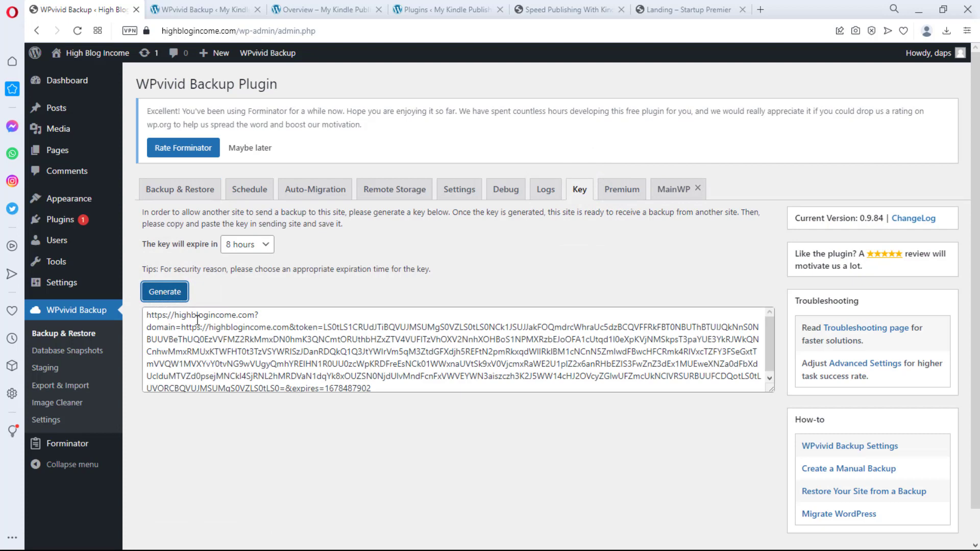
left_click(278, 344)
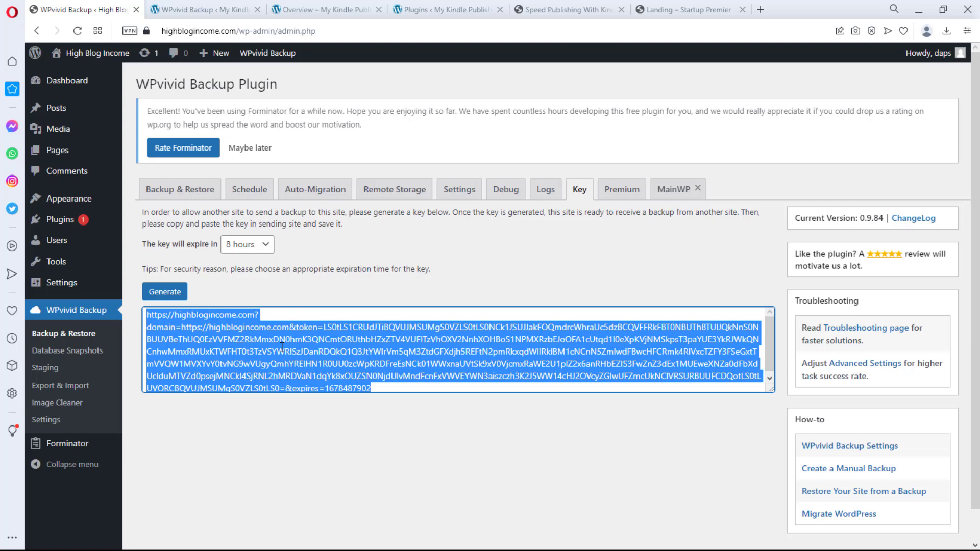
right_click(282, 344)
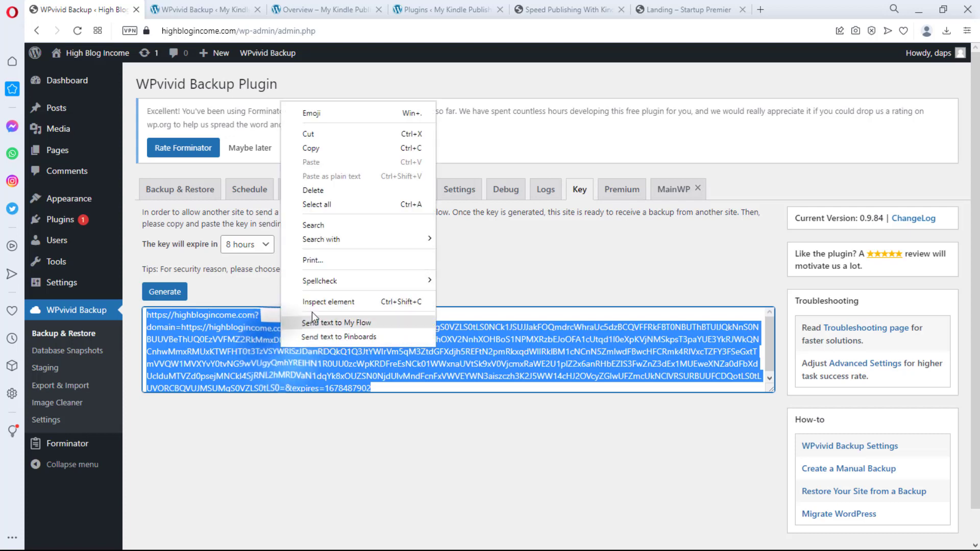
left_click(309, 148)
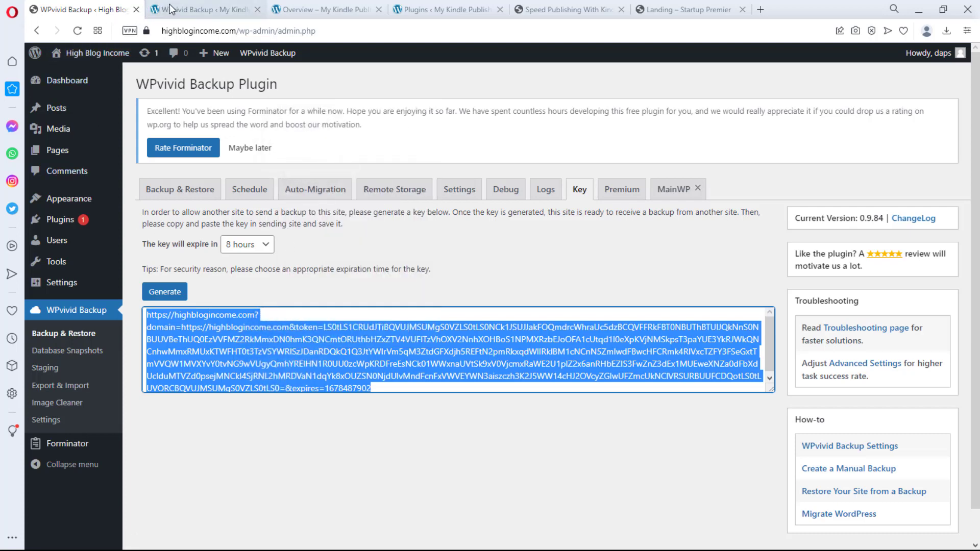
left_click(183, 9)
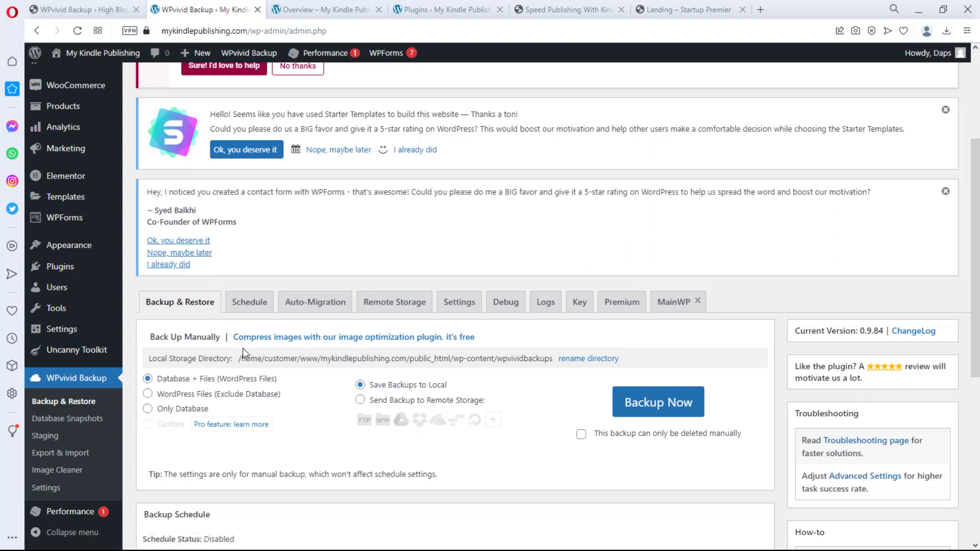
- Paste High Blog Income's key into My Kindle Publishing's Auto-Migration tab and save it
left_click(315, 302)
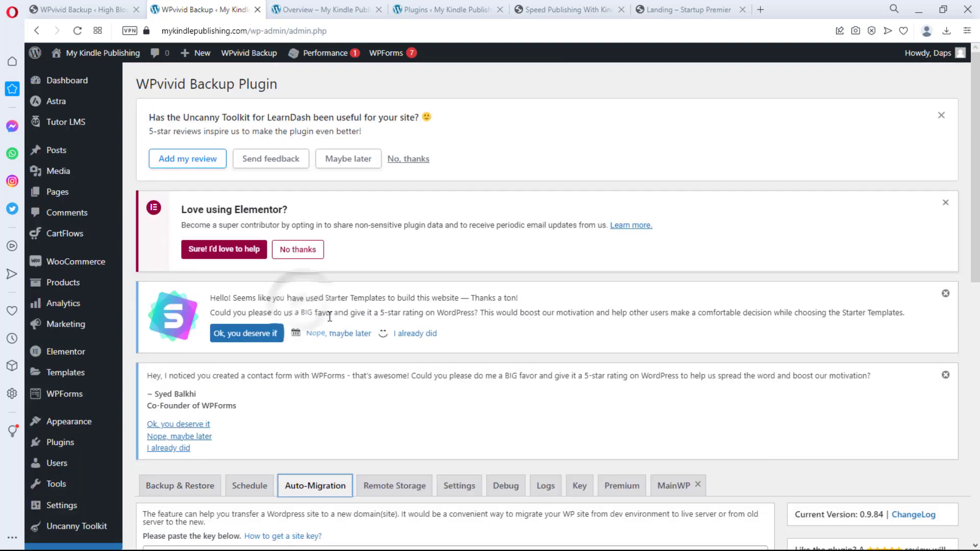
scroll(331, 324, "down", 3)
scroll(331, 324, "down", 2)
left_click(204, 215)
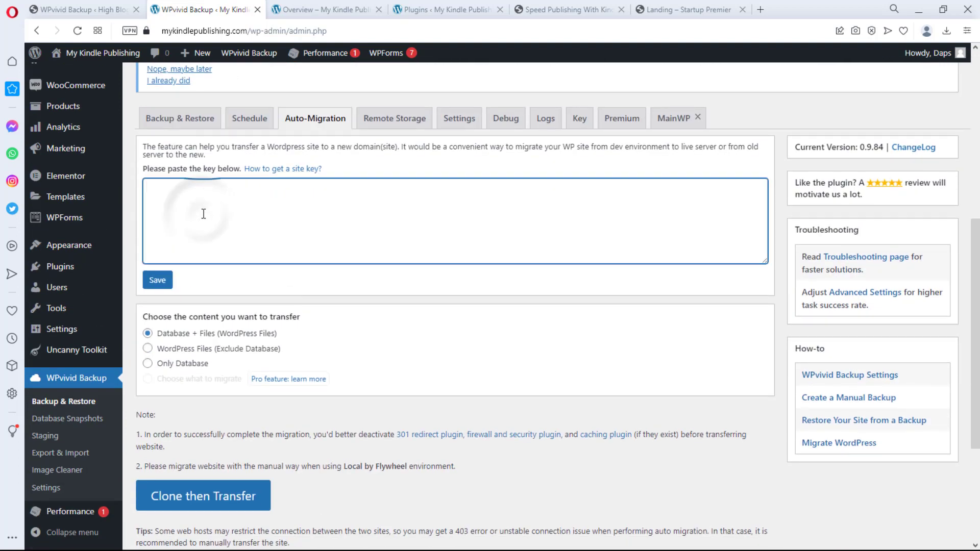
key("ctrl+v")
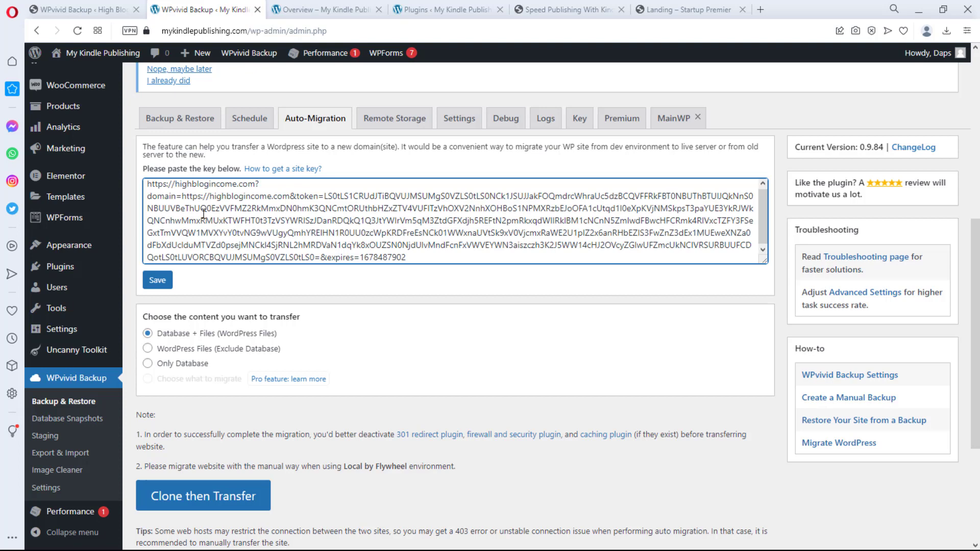
left_click(157, 281)
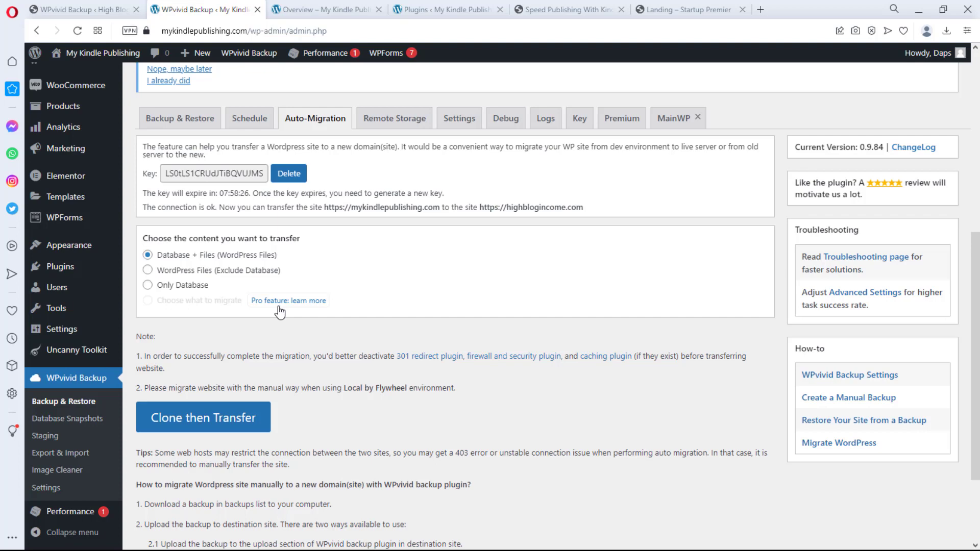
scroll(344, 283, "down", 2)
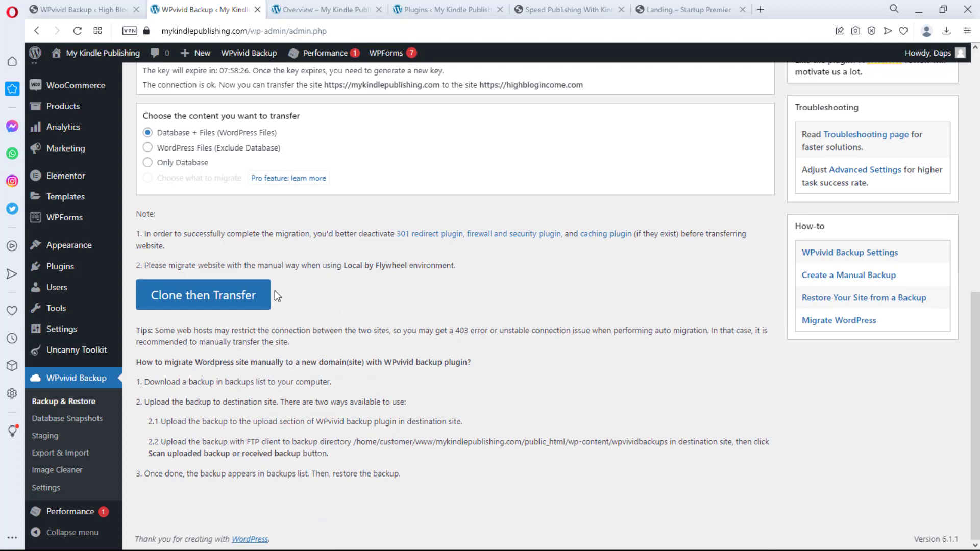
- Run 'Clone then Transfer' to High Blog Income, then return to High Blog Income's WPvivid page
left_click(206, 298)
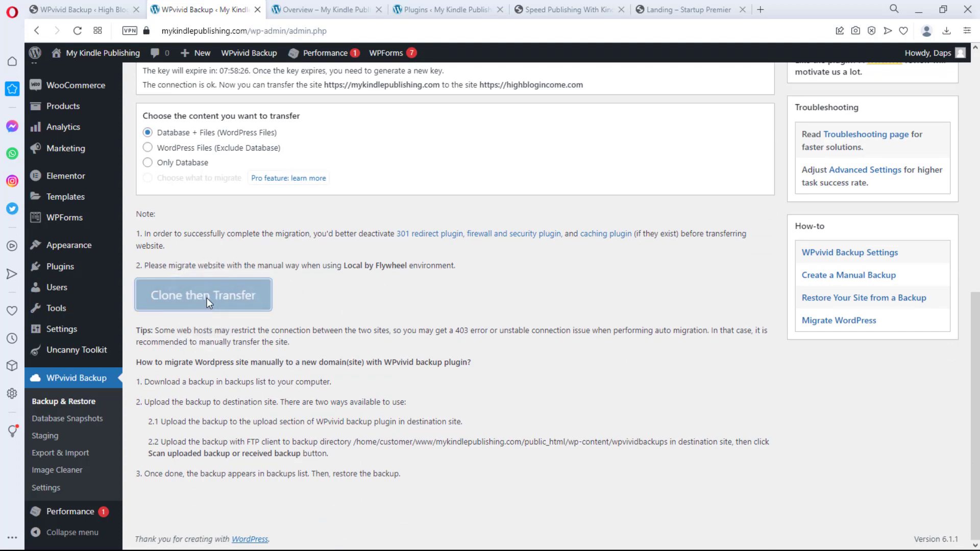
scroll(207, 303, "up", 3)
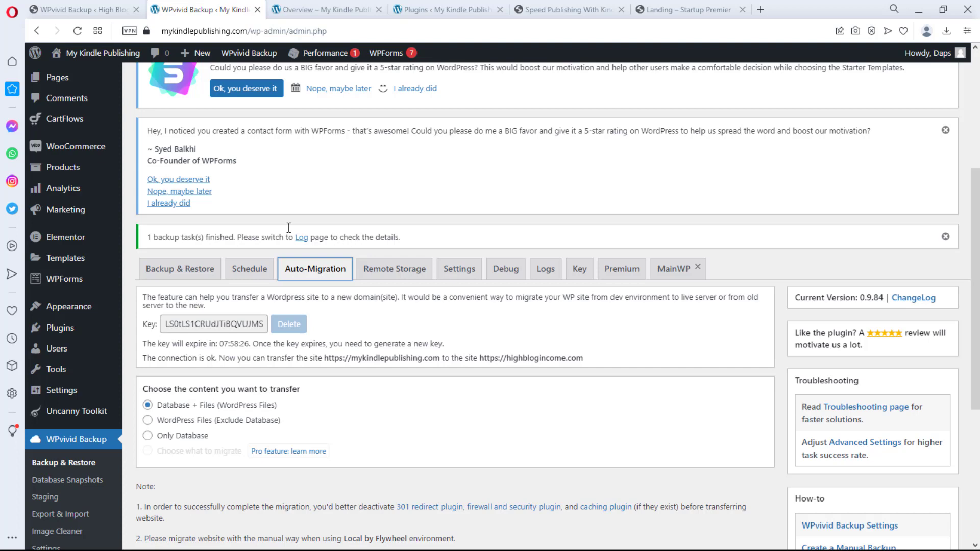
left_click(67, 6)
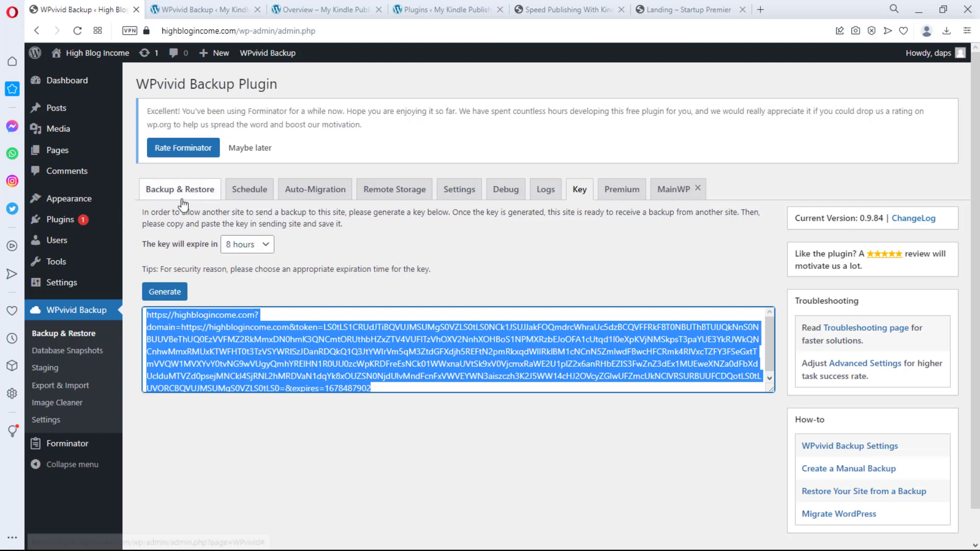
- Scan for uploaded or received backups under Backup & Restore to list the Mar-10-2023 migration backup
left_click(150, 191)
scroll(373, 332, "down", 2)
scroll(373, 332, "down", 2)
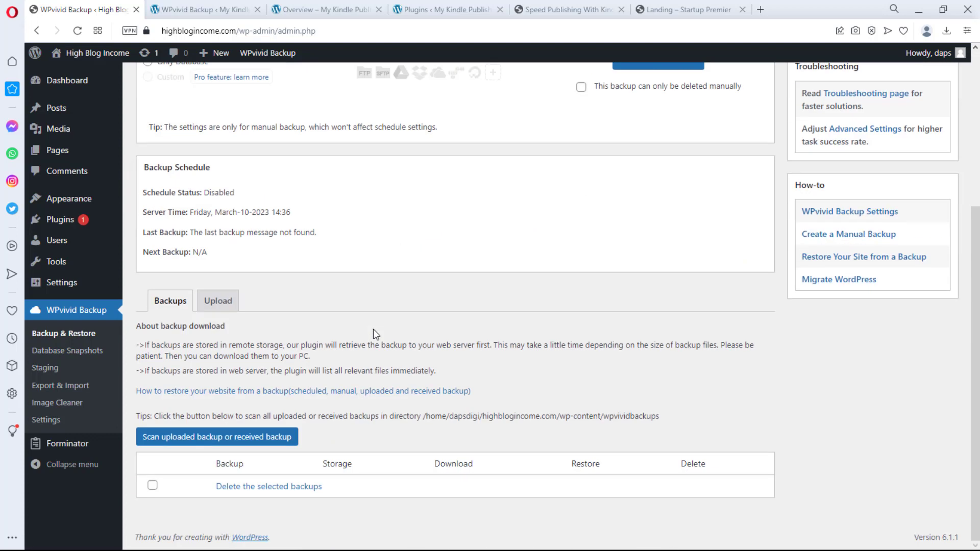
left_click(231, 442)
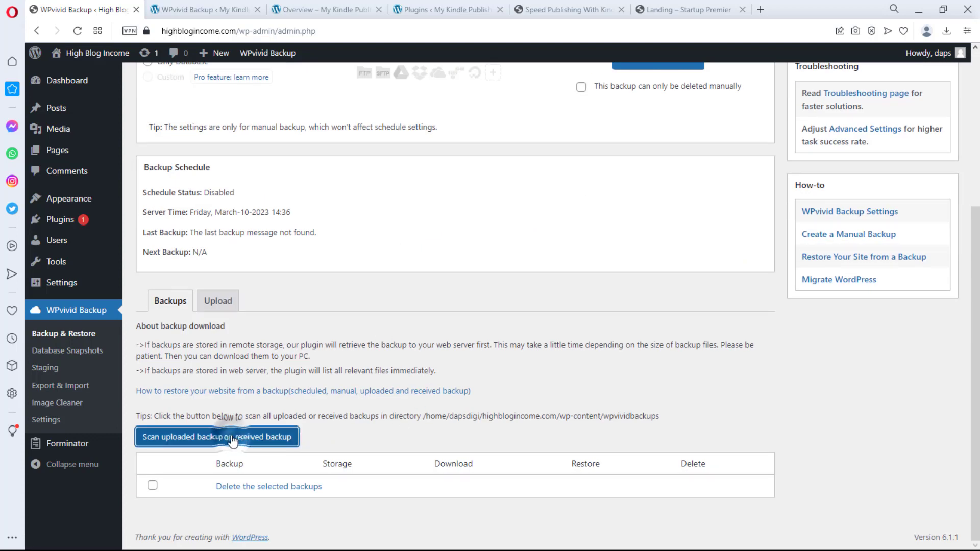
scroll(569, 103, "down", 1)
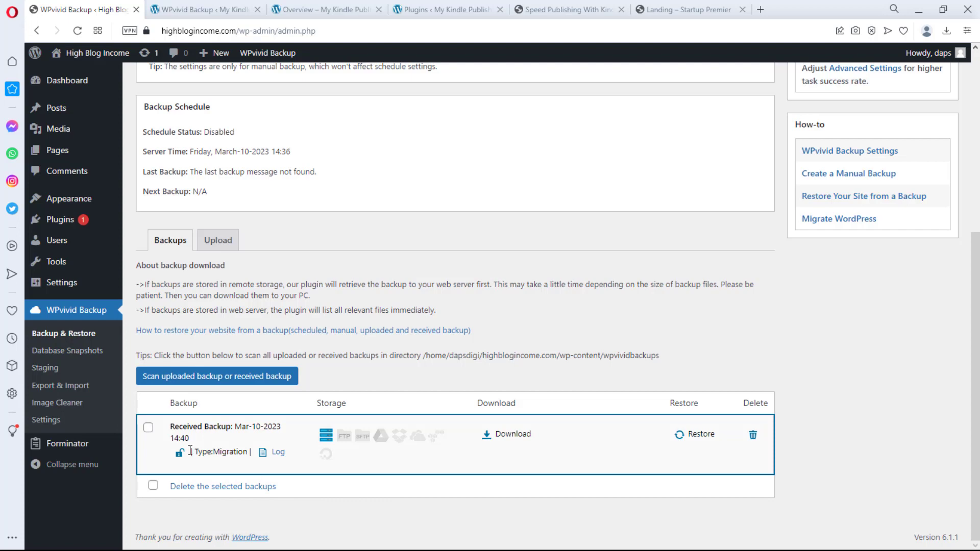
mouse_move(181, 452)
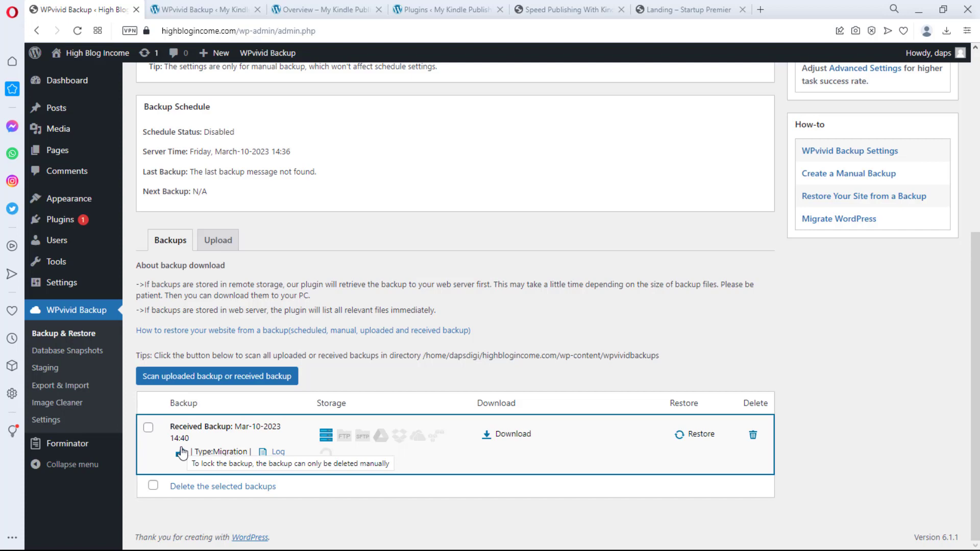
right_click(71, 78)
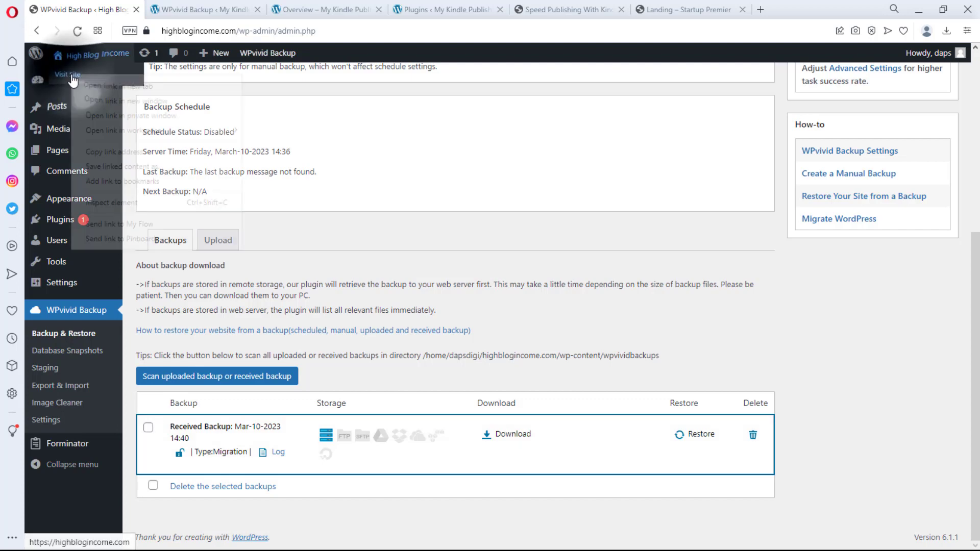
left_click(97, 85)
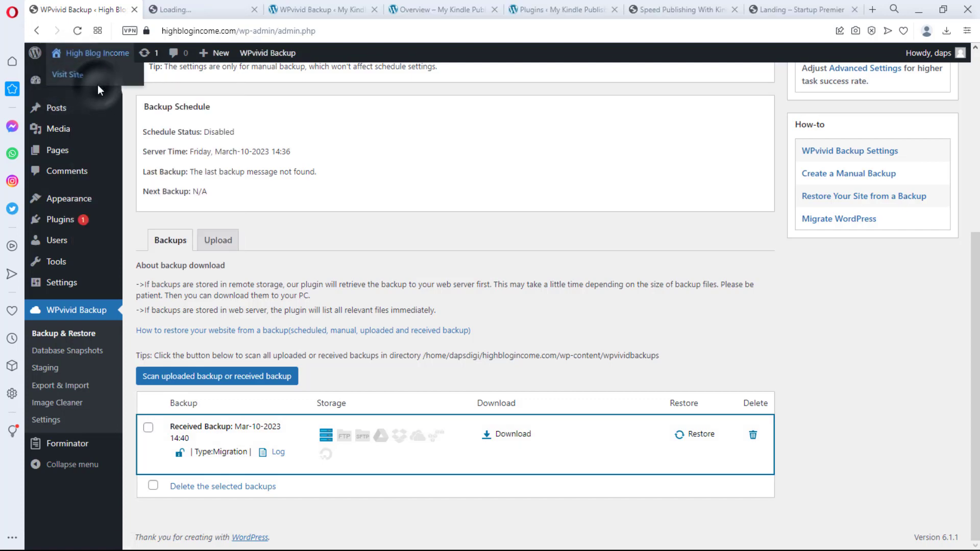
left_click(181, 4)
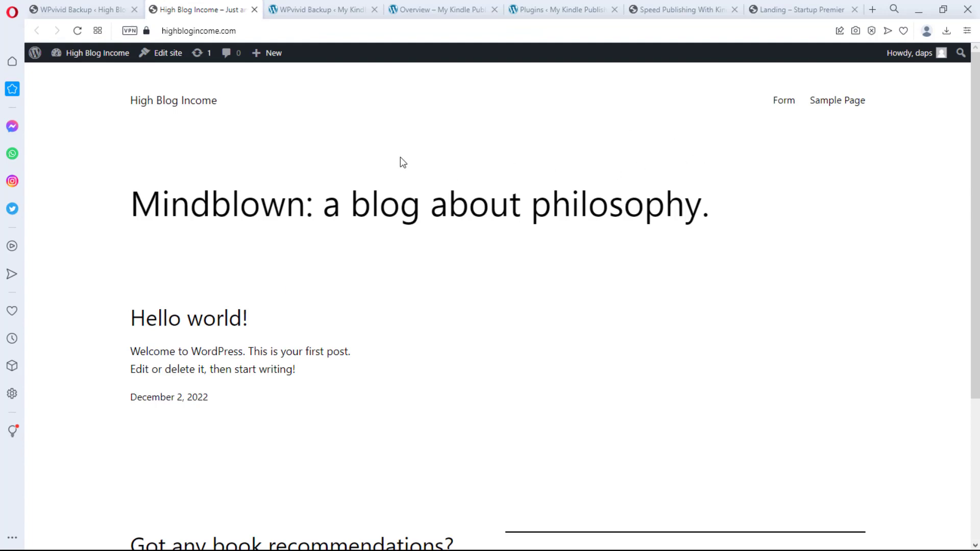
left_click(77, 9)
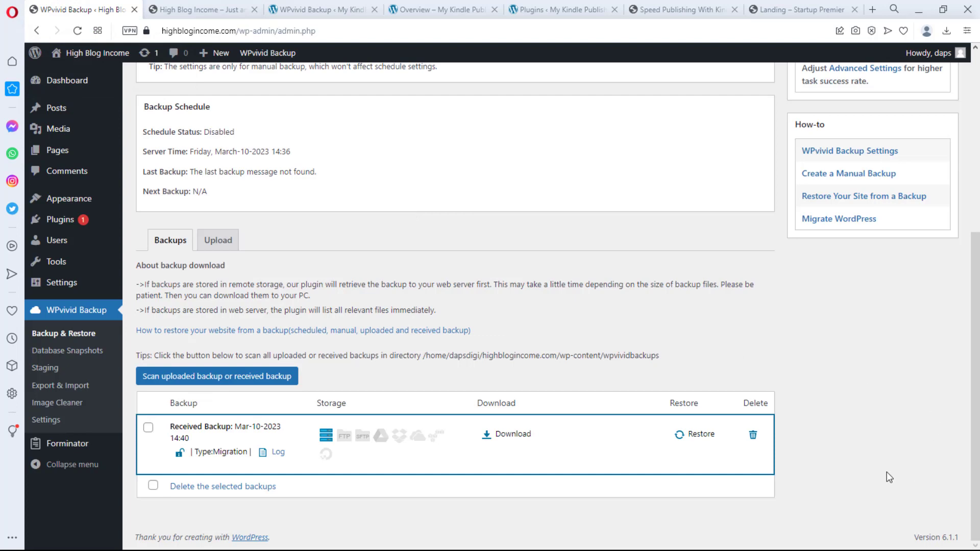
- Restore the Mar-10-2023 14:40 WPvivid backup, confirm, and dismiss the 100% success alert
left_click(698, 433)
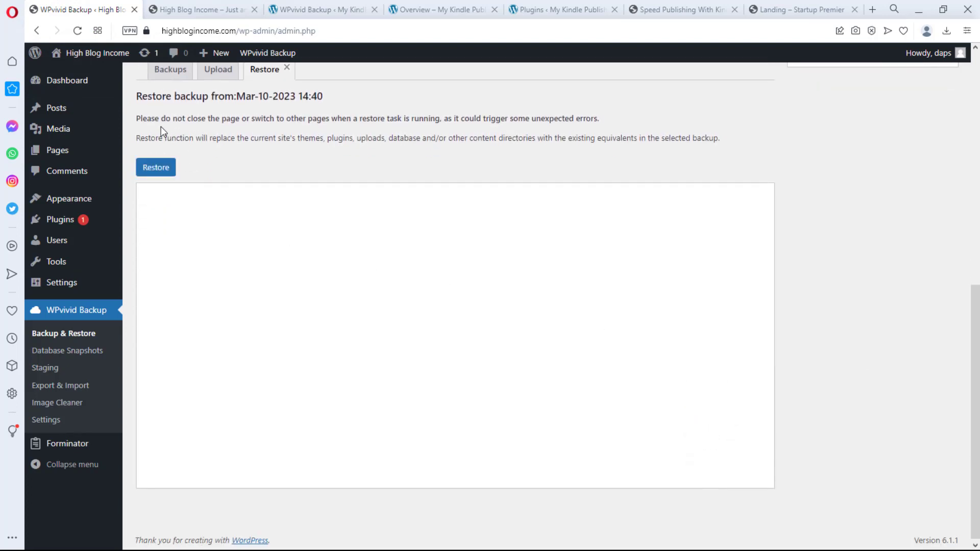
left_click(153, 172)
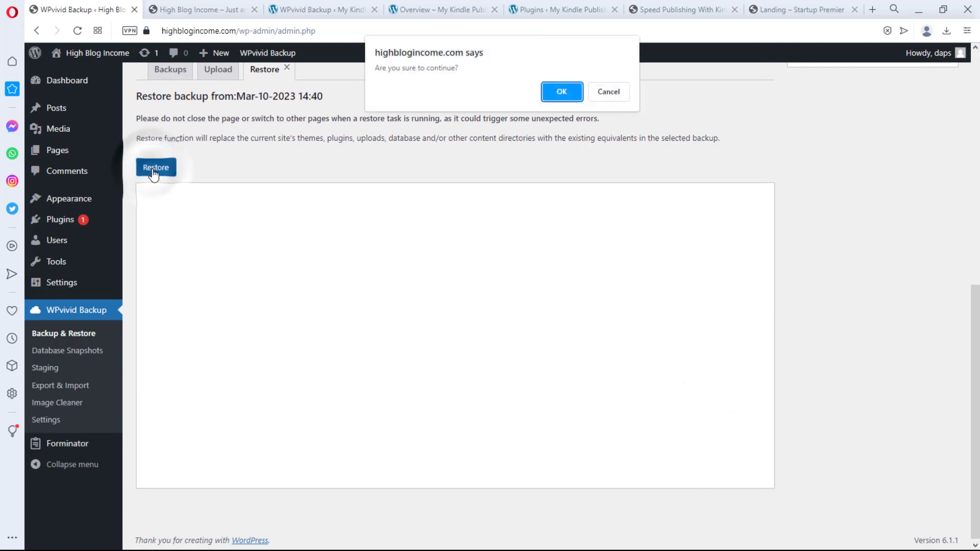
left_click(562, 91)
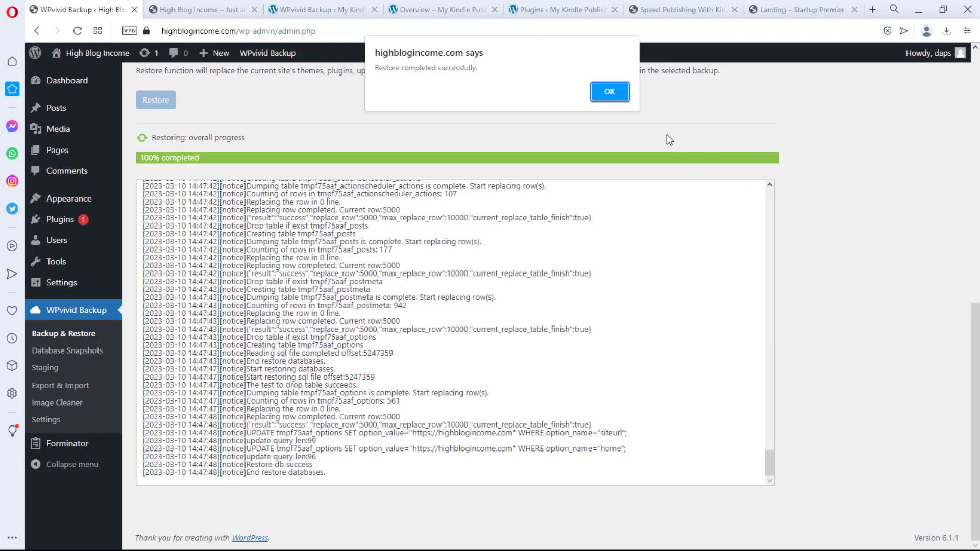
left_click(609, 92)
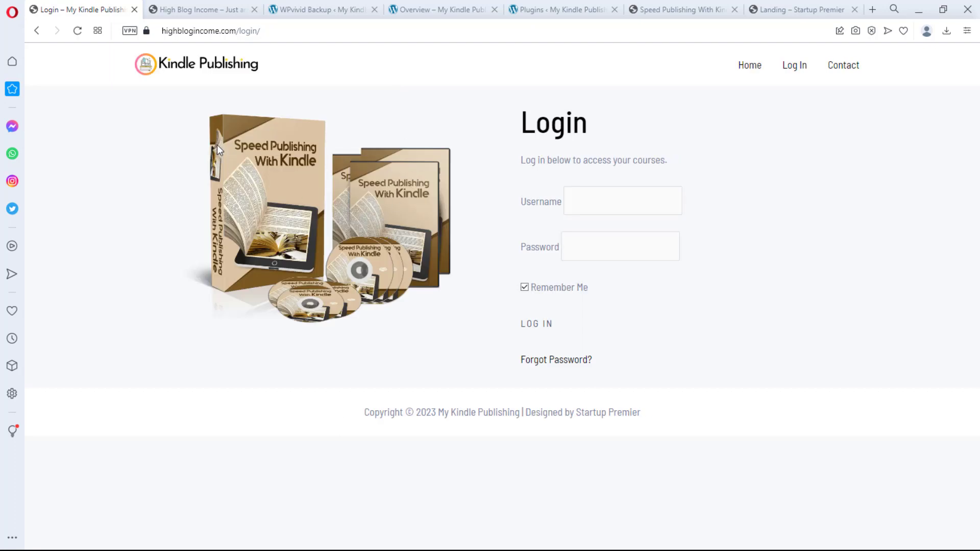
- Reload High Blog Income and check its new Kindle Publishing home and login pages
left_click(188, 10)
left_click(77, 30)
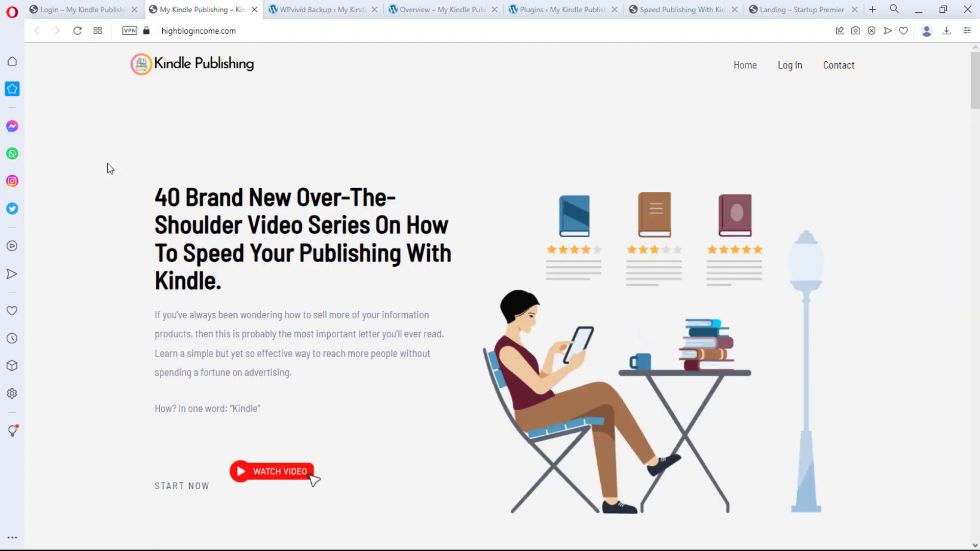
scroll(473, 191, "down", 1)
scroll(471, 184, "down", 5)
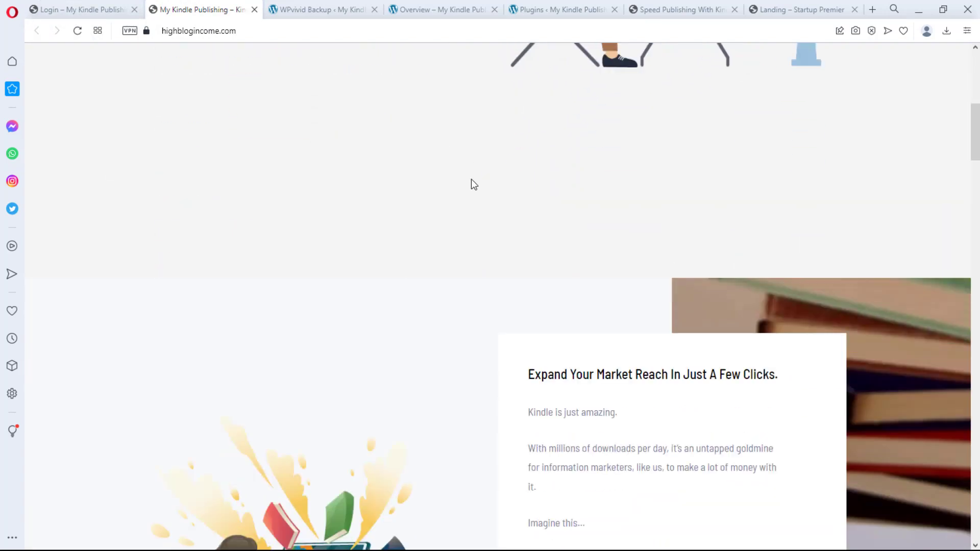
scroll(469, 181, "up", 6)
scroll(468, 179, "up", 1)
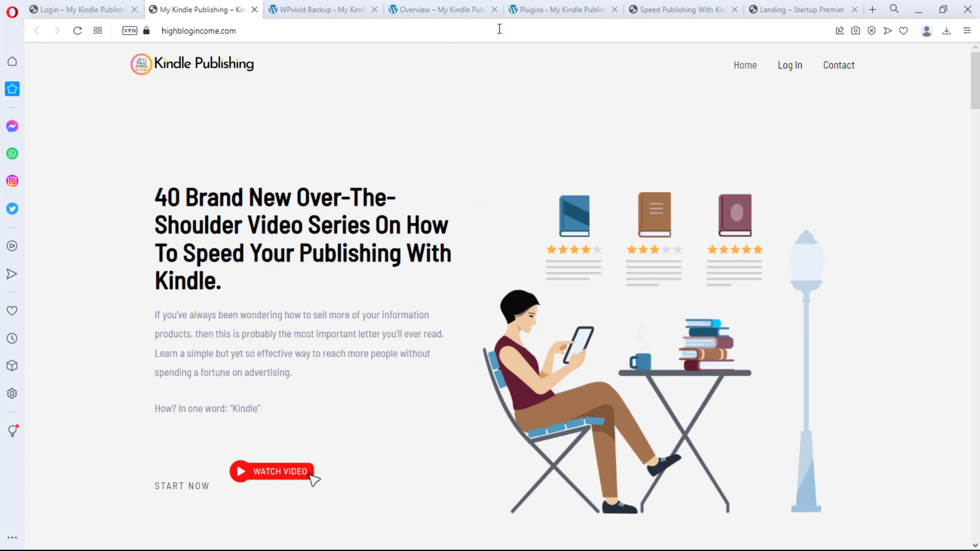
left_click(790, 69)
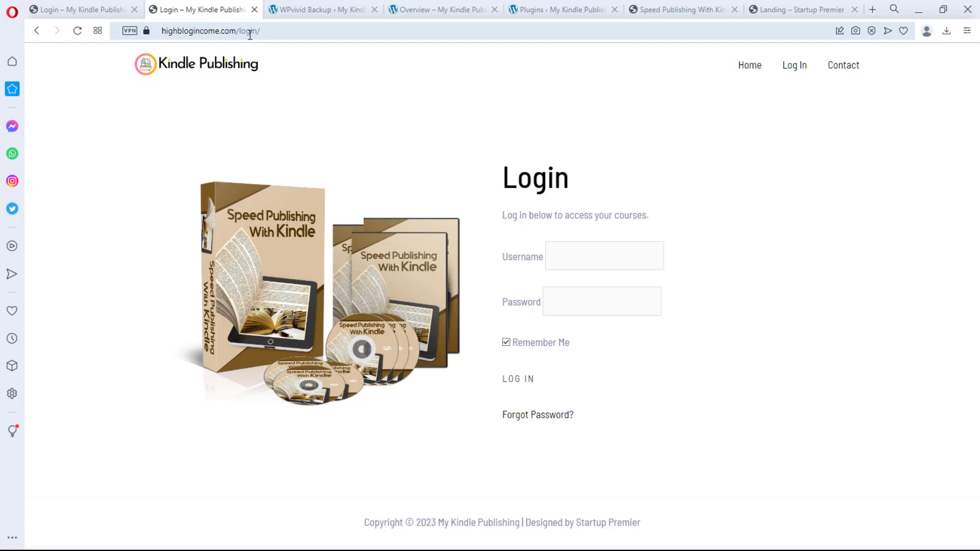
left_click(212, 70)
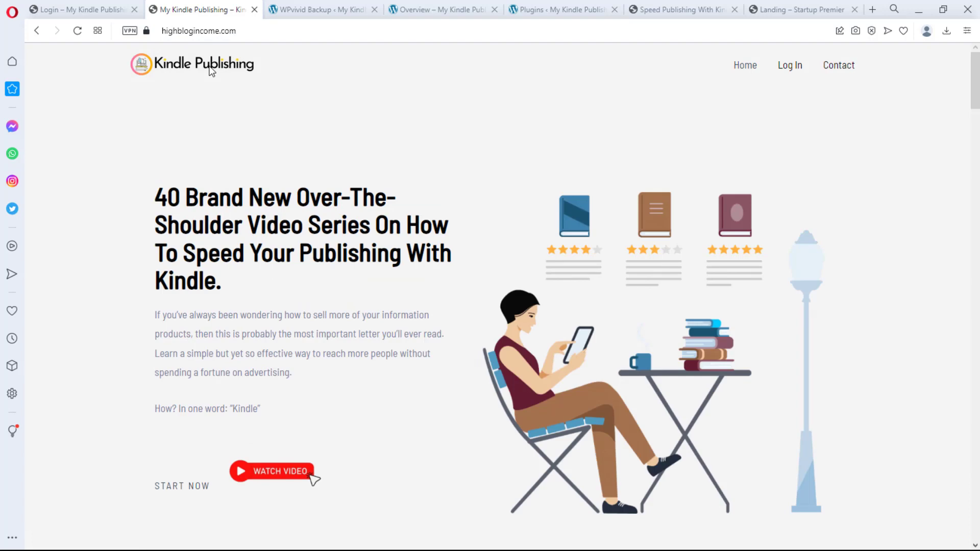
scroll(348, 122, "down", 4)
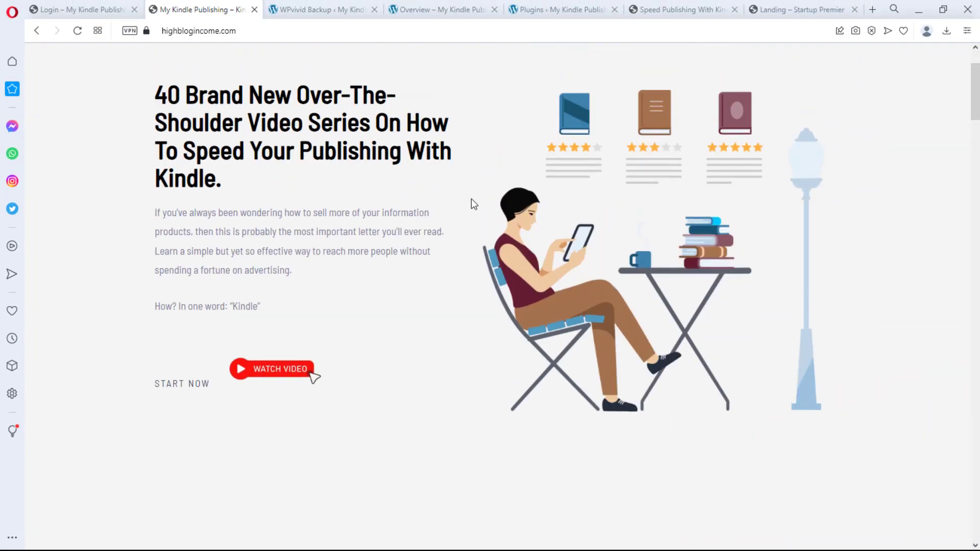
scroll(471, 204, "up", 2)
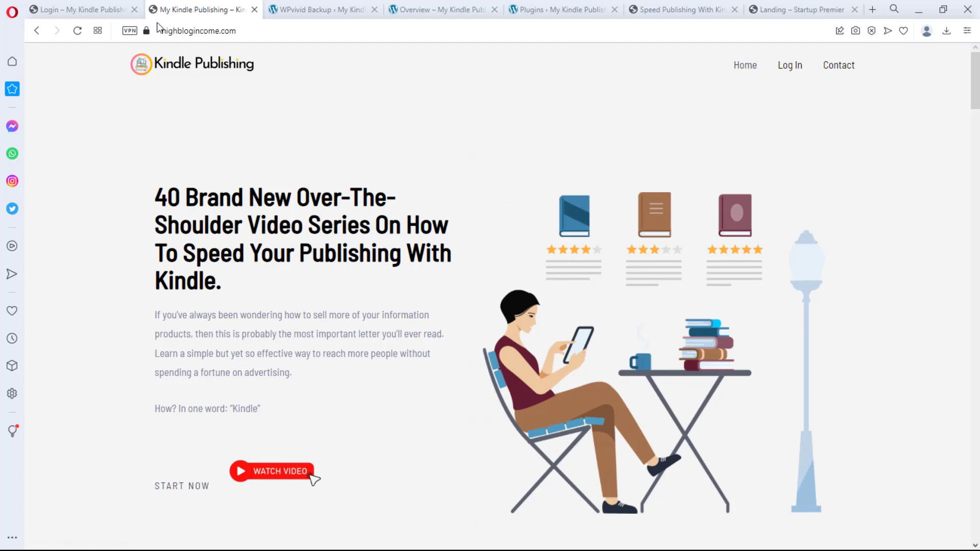
left_click(95, 10)
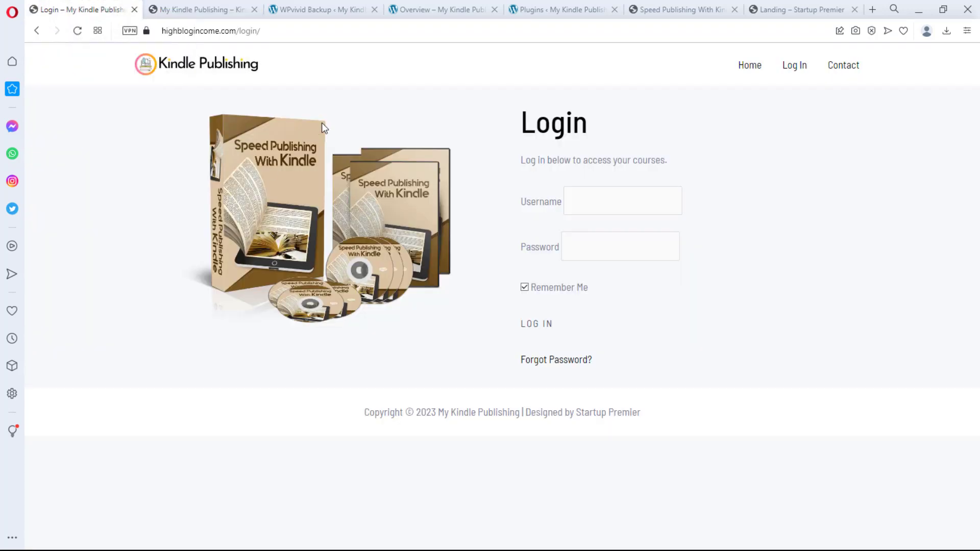
- Log in to the restored highblogincome.com WordPress admin from the Login tab
left_click(312, 4)
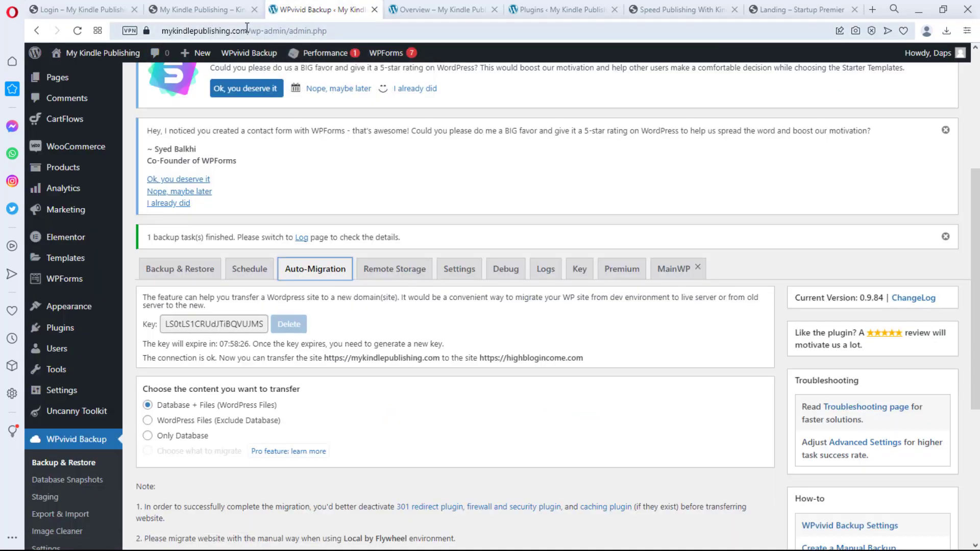
key("ctrl+Tab")
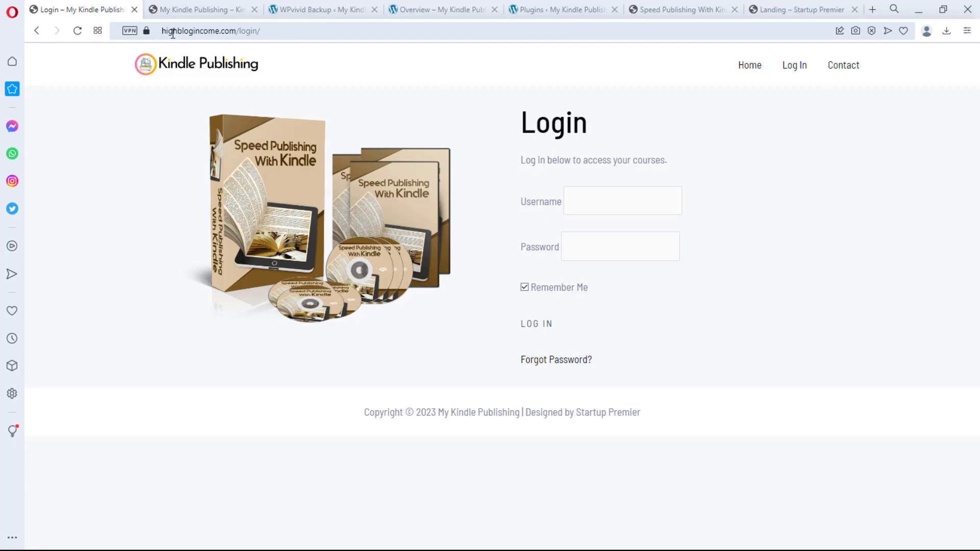
left_click(622, 201)
key("Return")
scroll(541, 269, "down", 5)
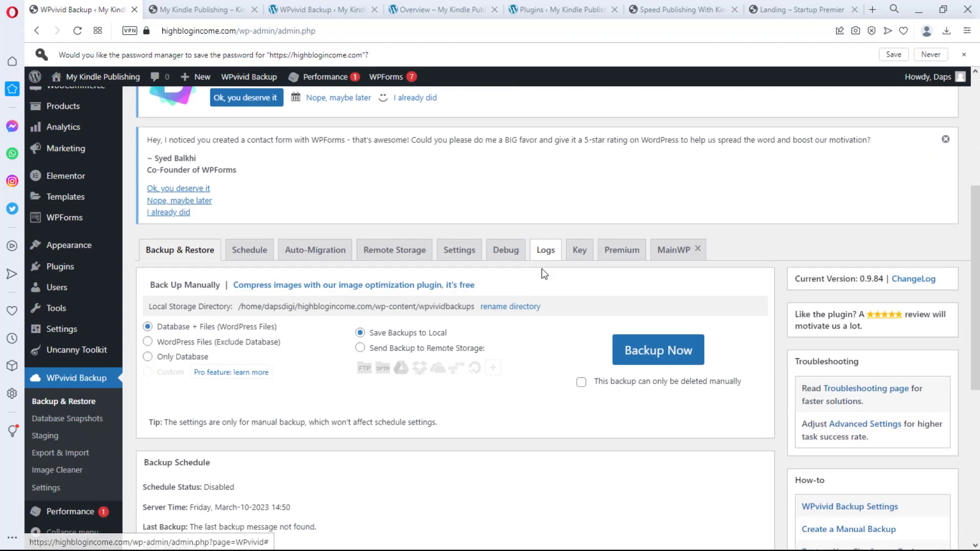
scroll(542, 269, "down", 5)
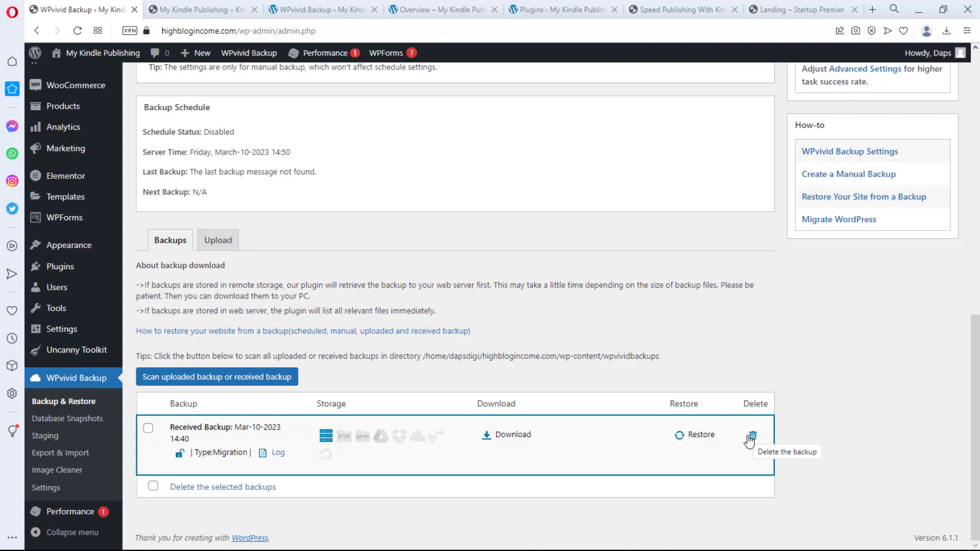
- Prepare the received backup's zip for download, then bring up WPvivid's Upload file picker
left_click(507, 436)
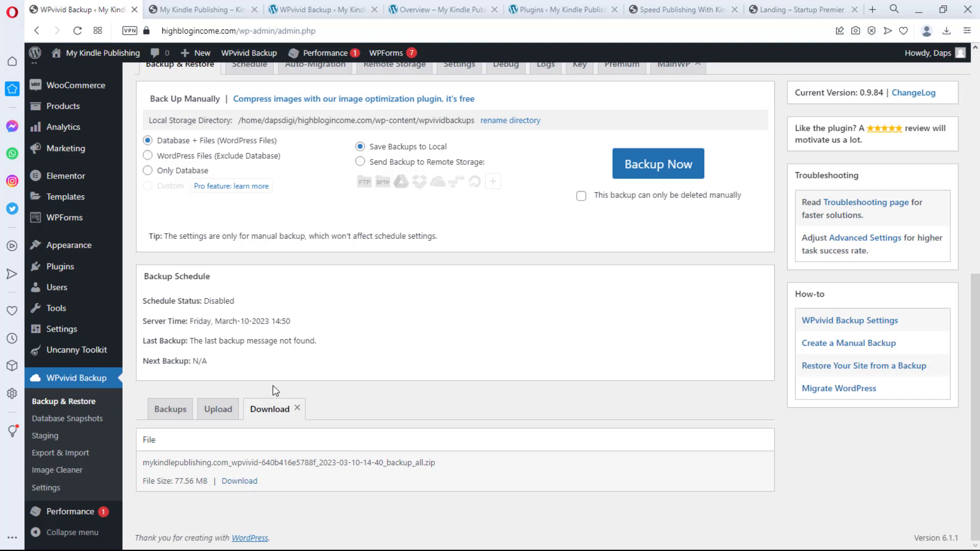
left_click(218, 409)
scroll(407, 353, "down", 6)
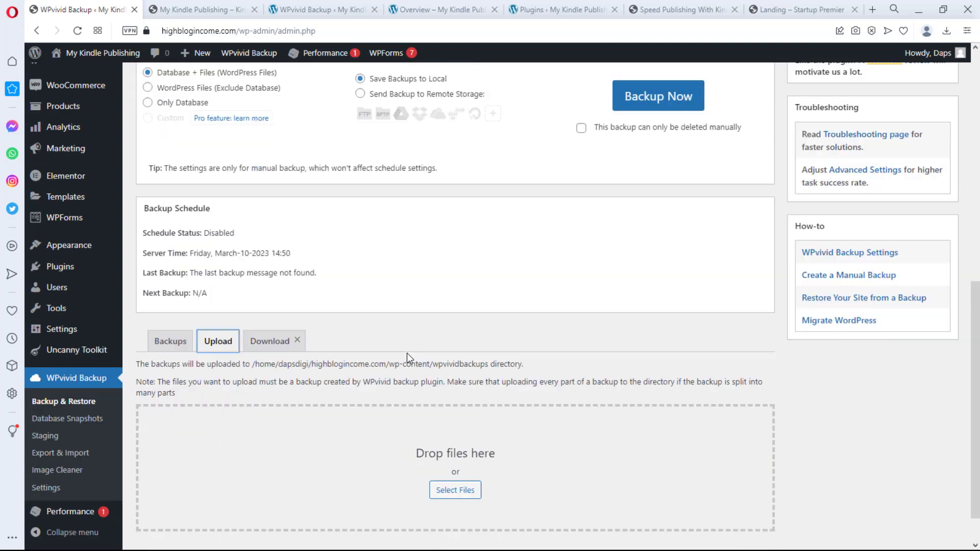
scroll(406, 357, "down", 1)
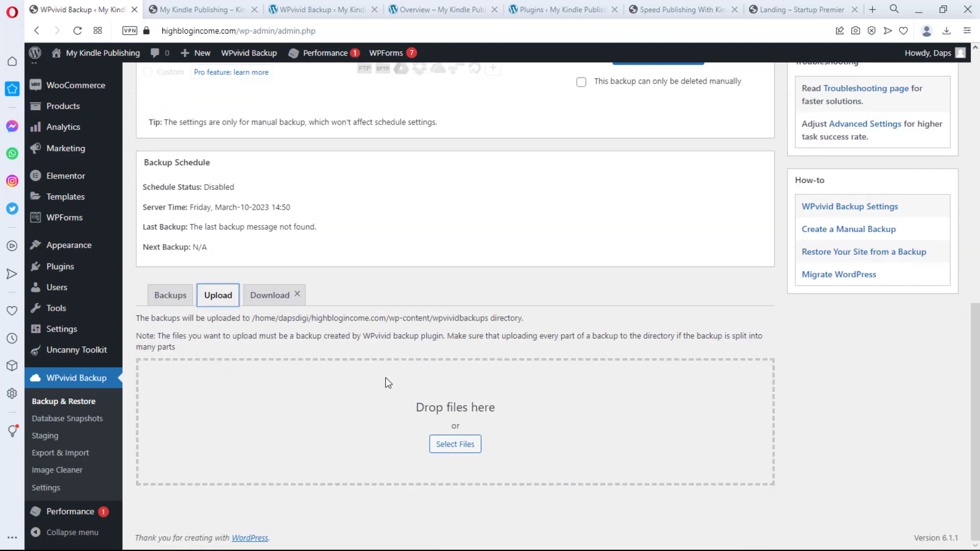
left_click(450, 443)
scroll(474, 399, "up", 4)
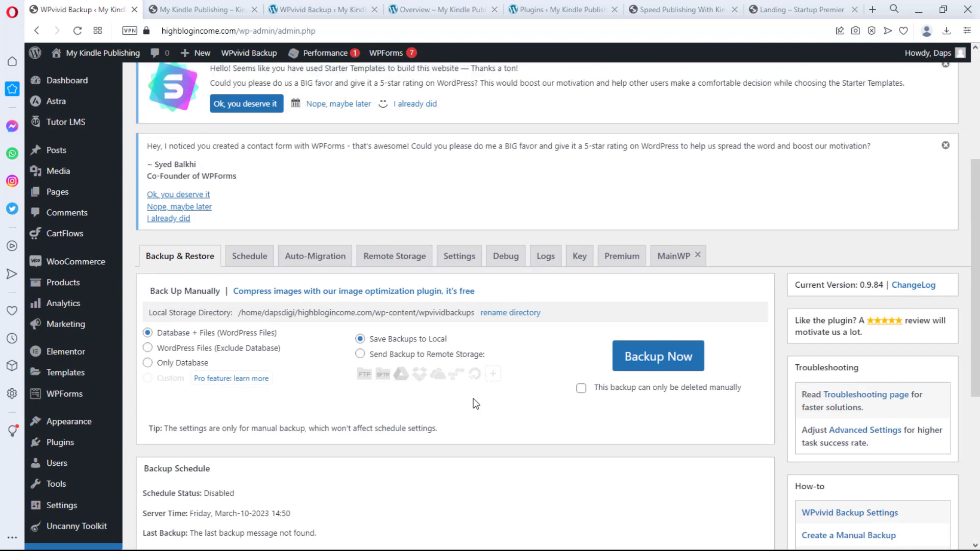
scroll(473, 404, "down", 3)
scroll(473, 403, "down", 2)
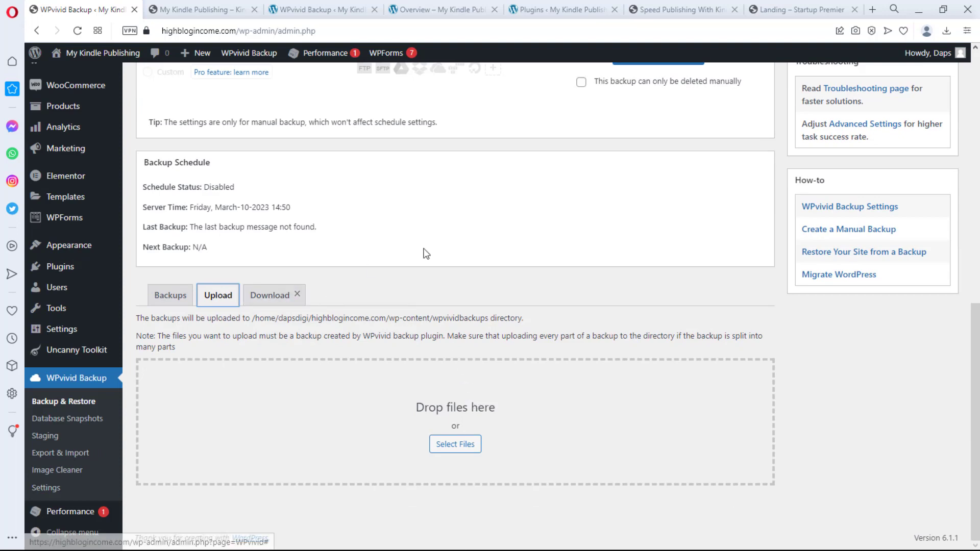
scroll(424, 248, "up", 4)
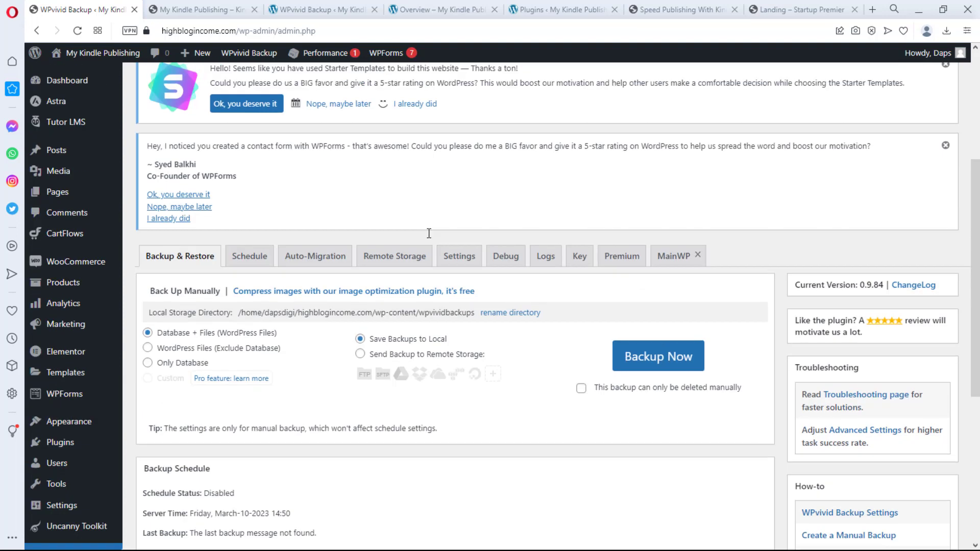
left_click(250, 266)
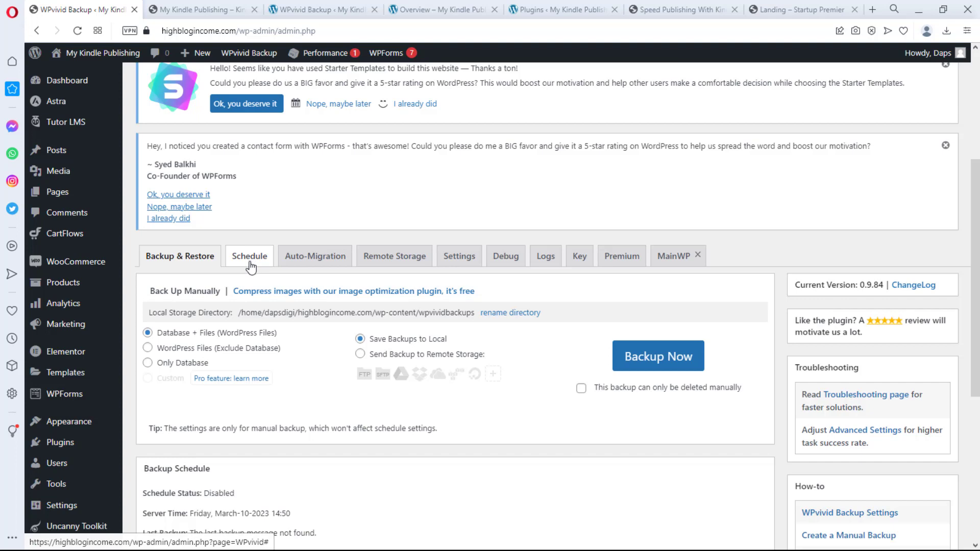